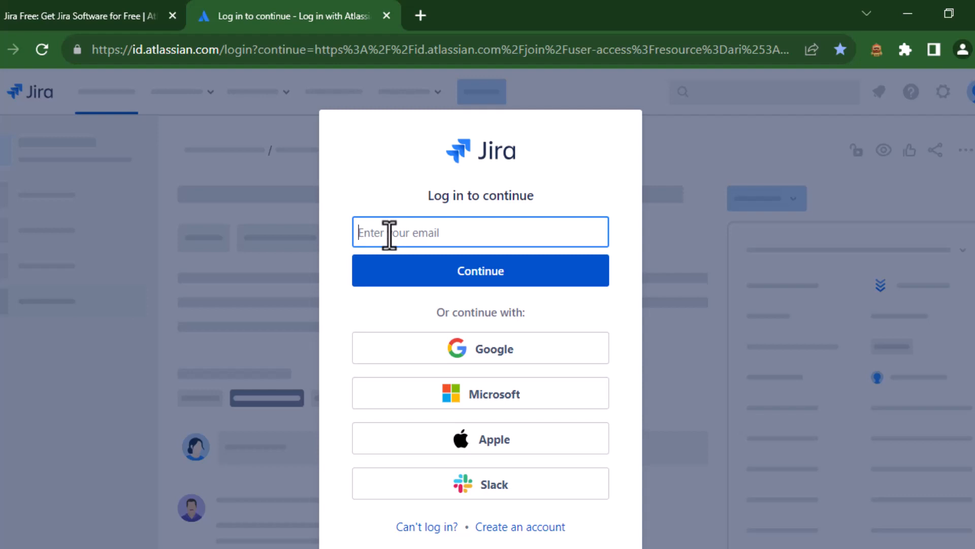
Step: Log in to Jira using a Google account
left_click(418, 352)
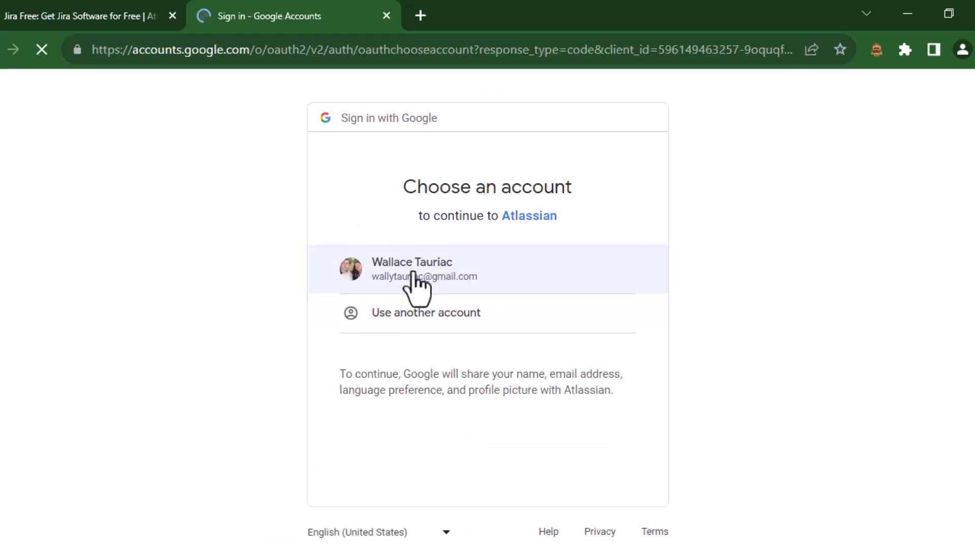
left_click(413, 274)
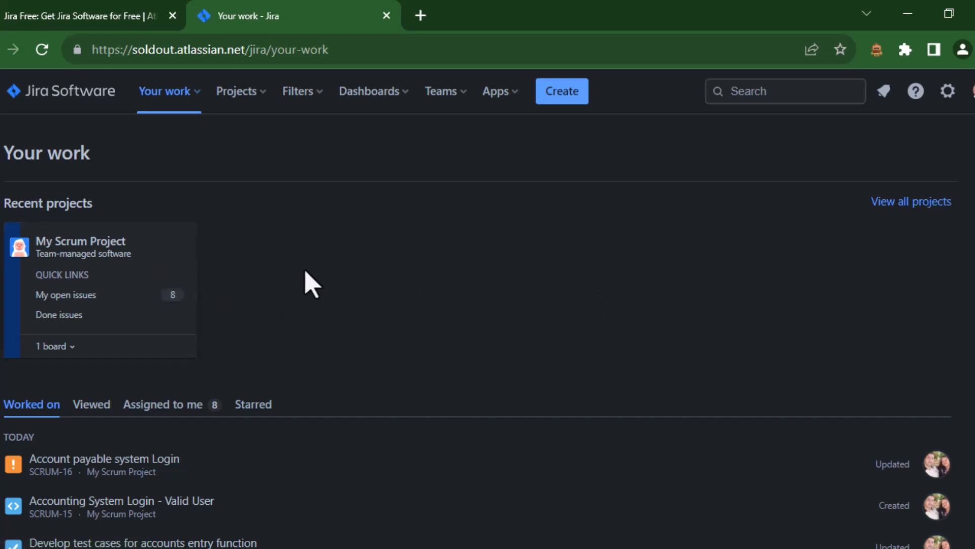
Step: Browse the list of recently worked-on issues on the Your work page
scroll(309, 283, "down", 2)
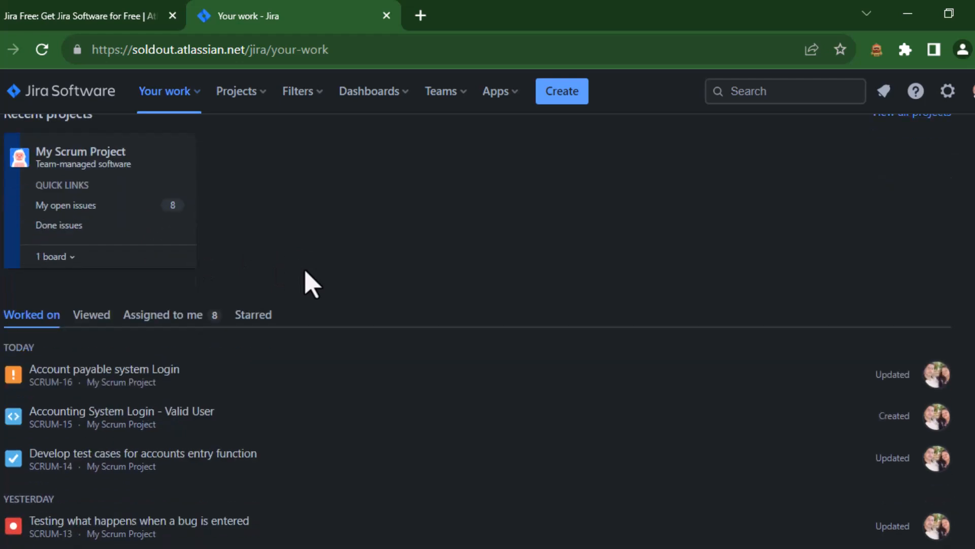
scroll(308, 283, "down", 2)
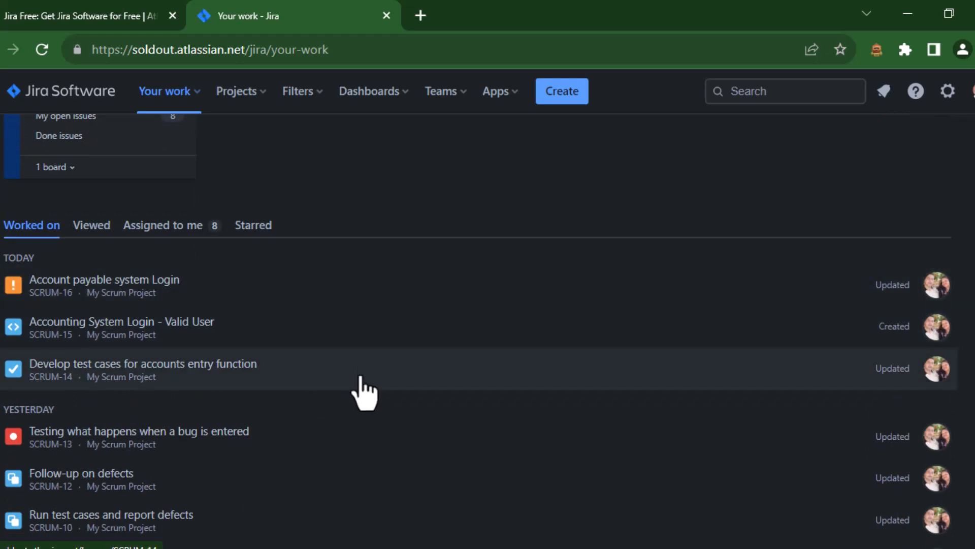
scroll(363, 393, "down", 2)
scroll(364, 392, "down", 4)
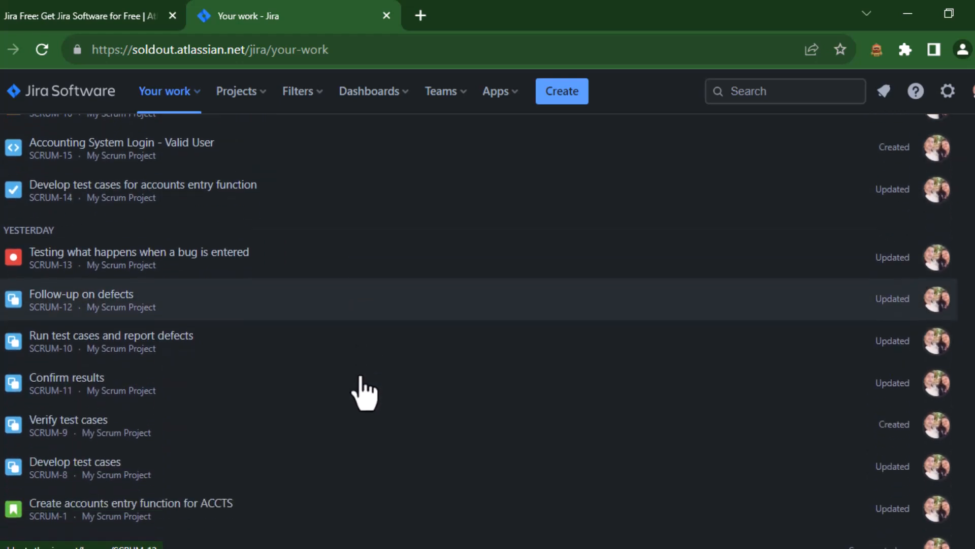
scroll(364, 392, "down", 3)
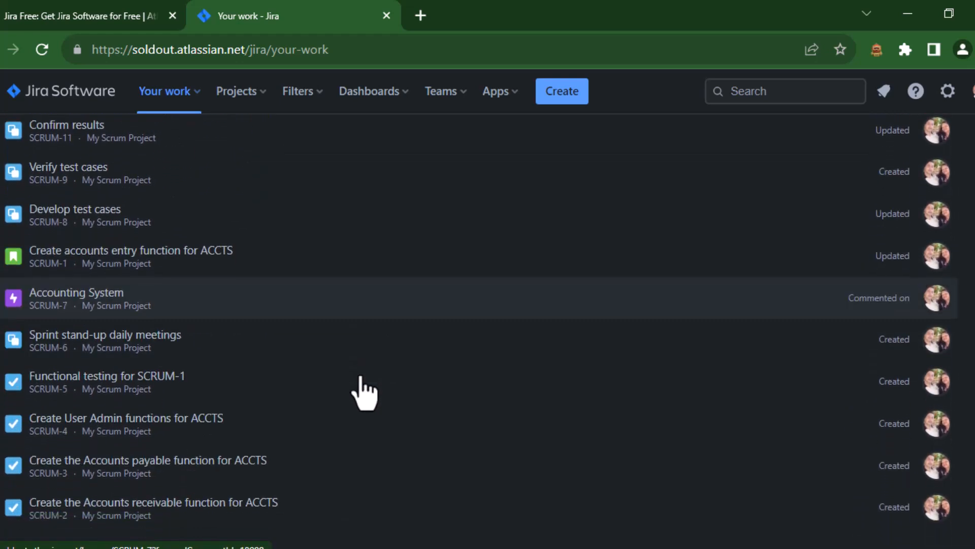
scroll(364, 392, "up", 5)
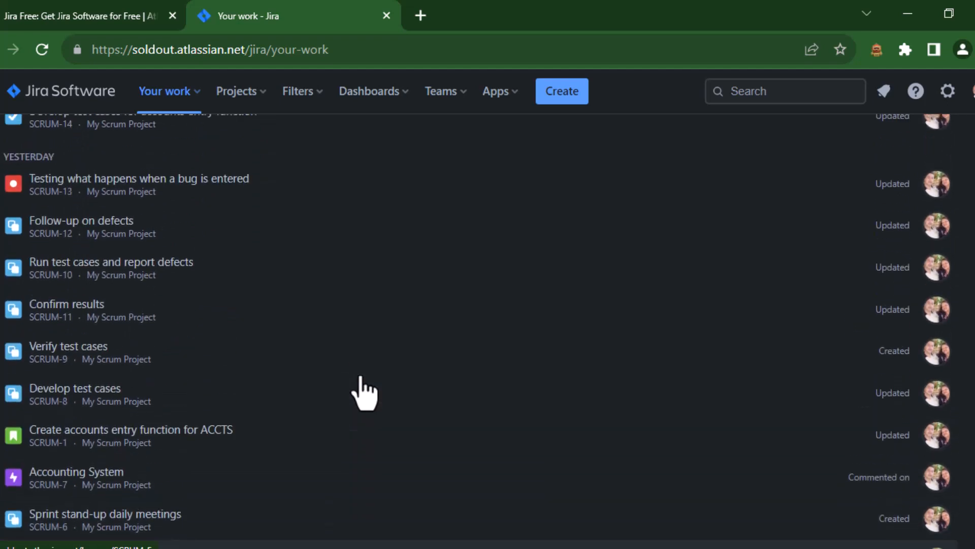
scroll(364, 393, "up", 2)
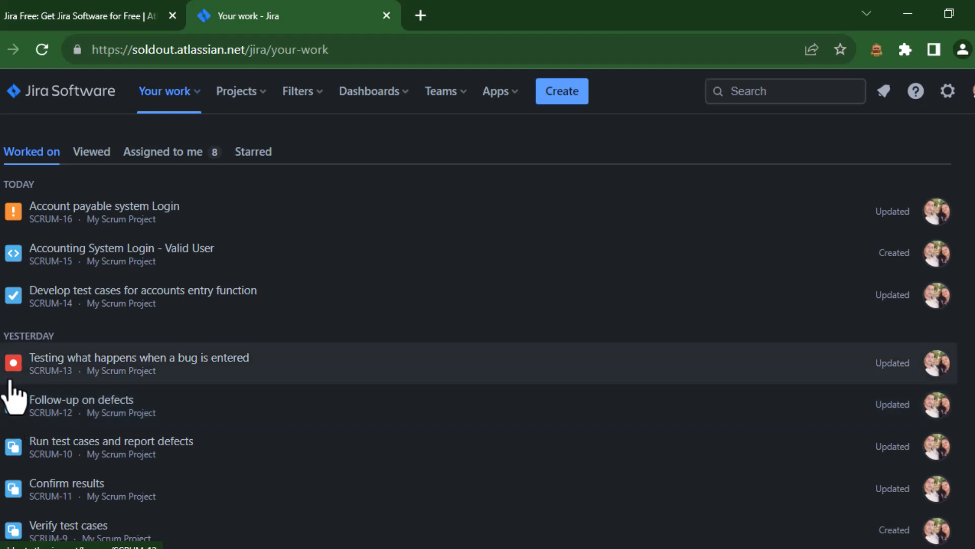
scroll(11, 396, "down", 3)
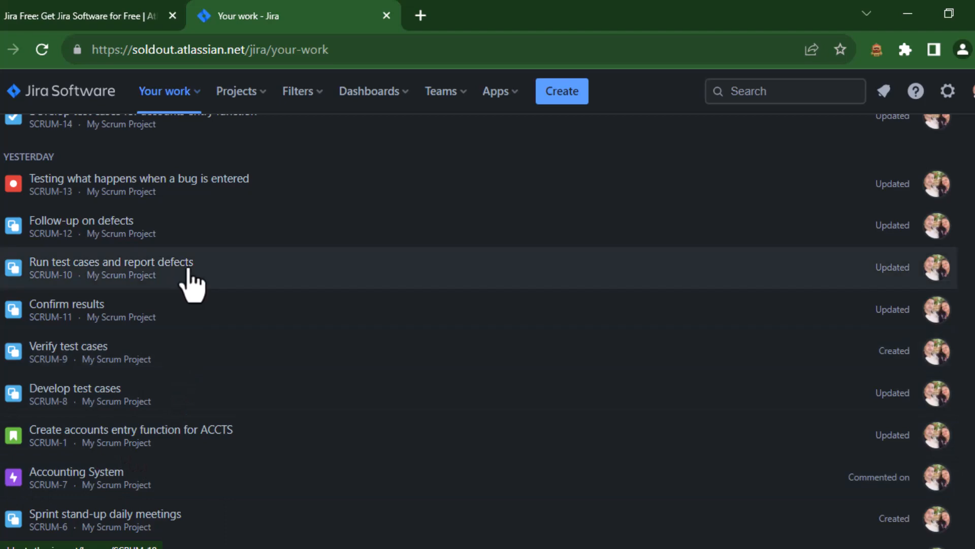
scroll(273, 196, "up", 8)
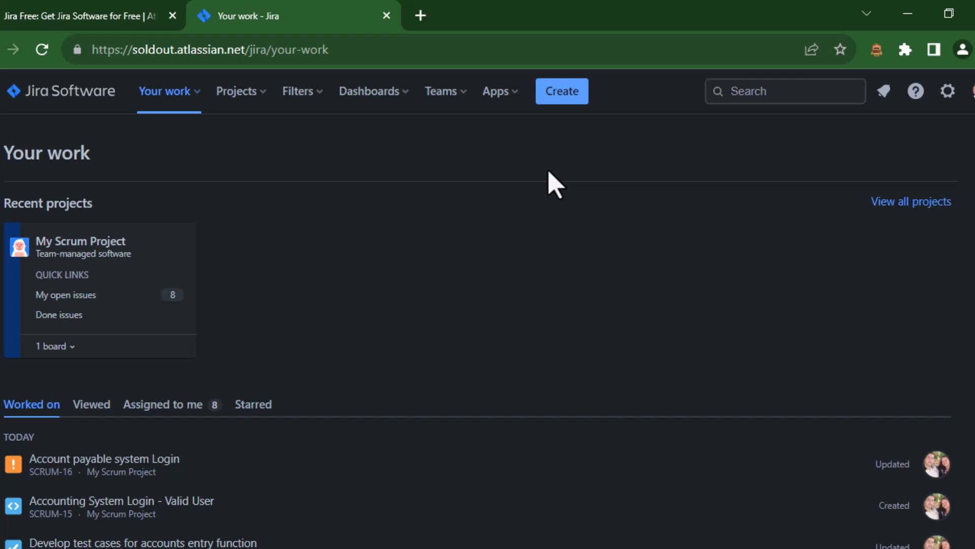
Step: Open a new issue form and review the available issue type and status options
left_click(570, 96)
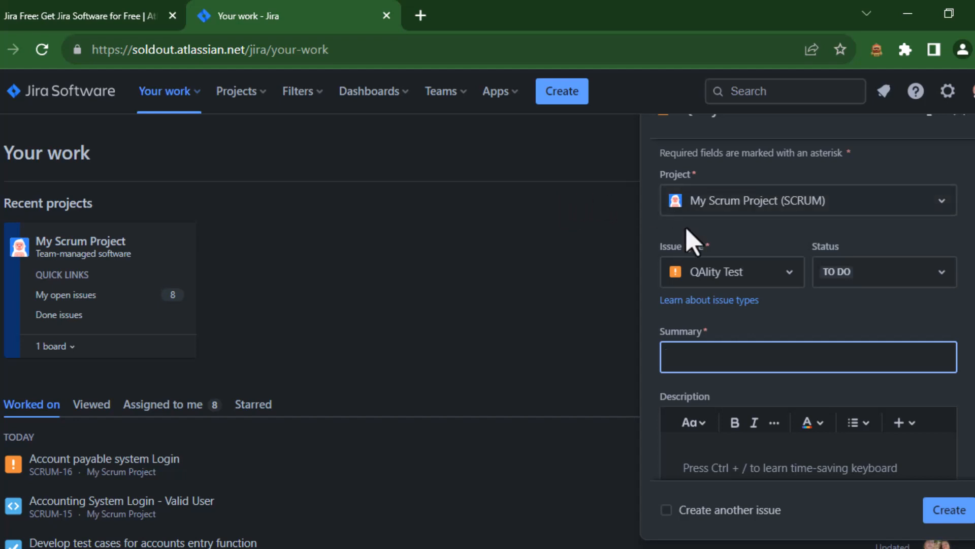
left_click(790, 274)
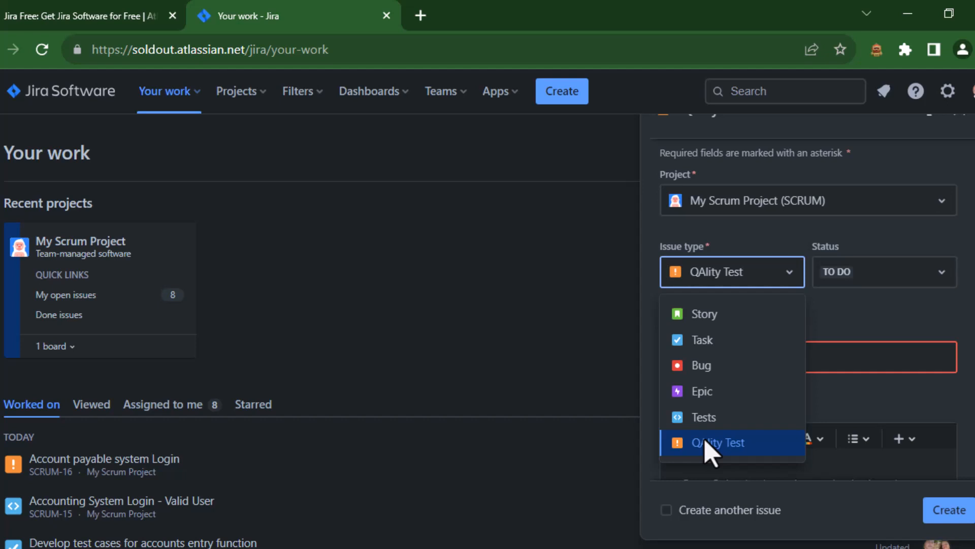
left_click(790, 275)
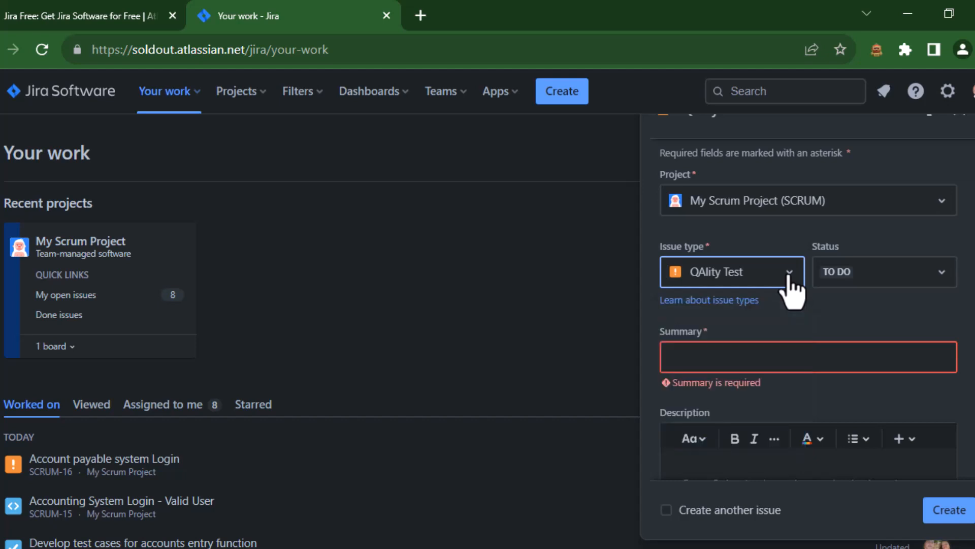
left_click(942, 274)
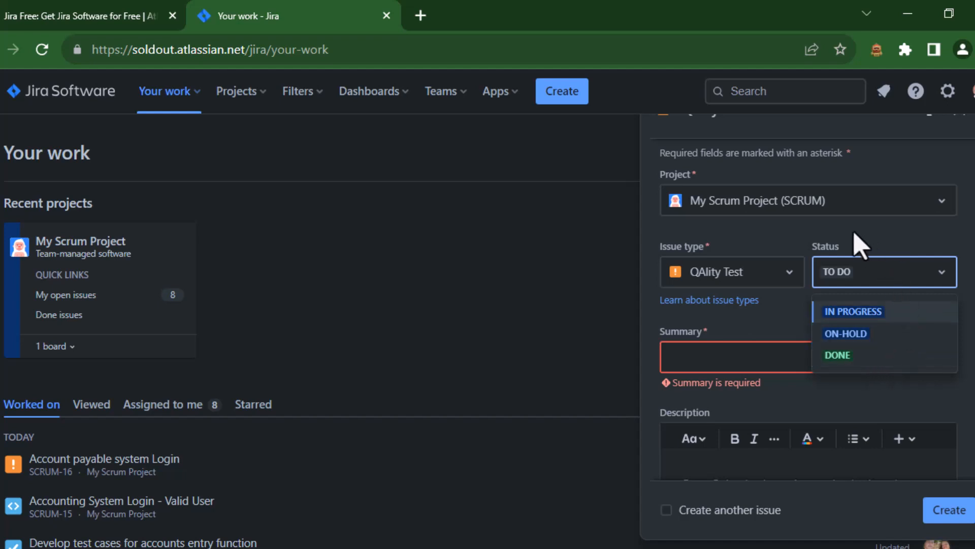
left_click(761, 319)
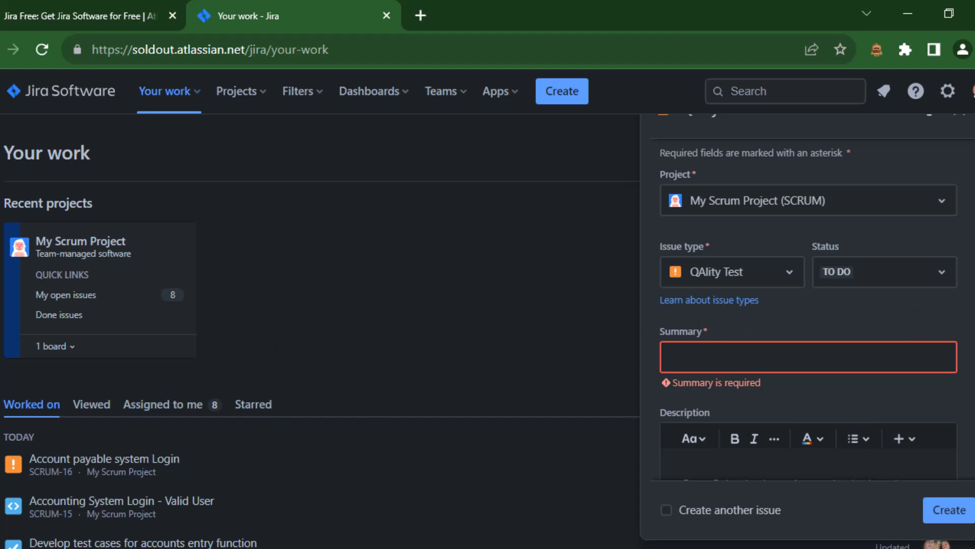
Step: Review the remaining fields of the new issue form, including the sprint choices, and cancel the issue
scroll(808, 308, "down", 3)
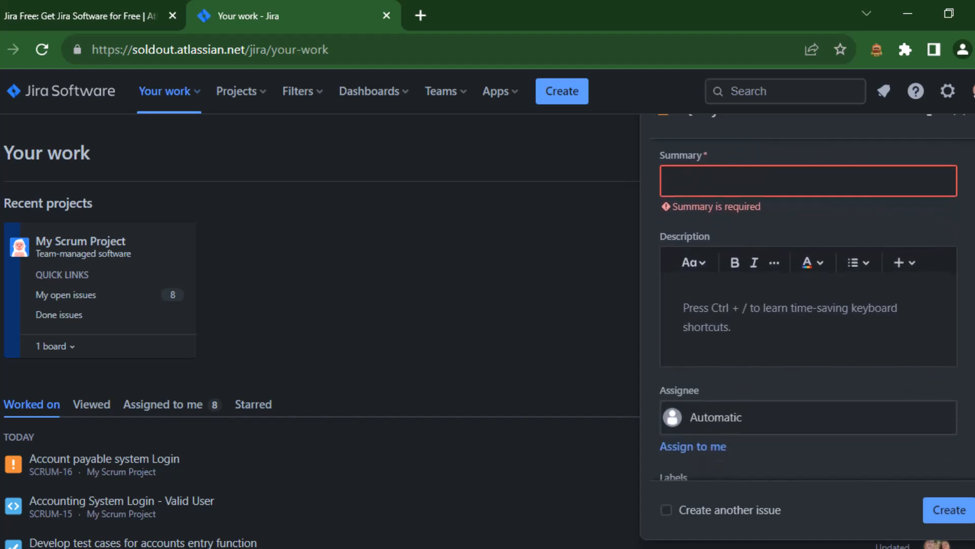
scroll(972, 311, "down", 2)
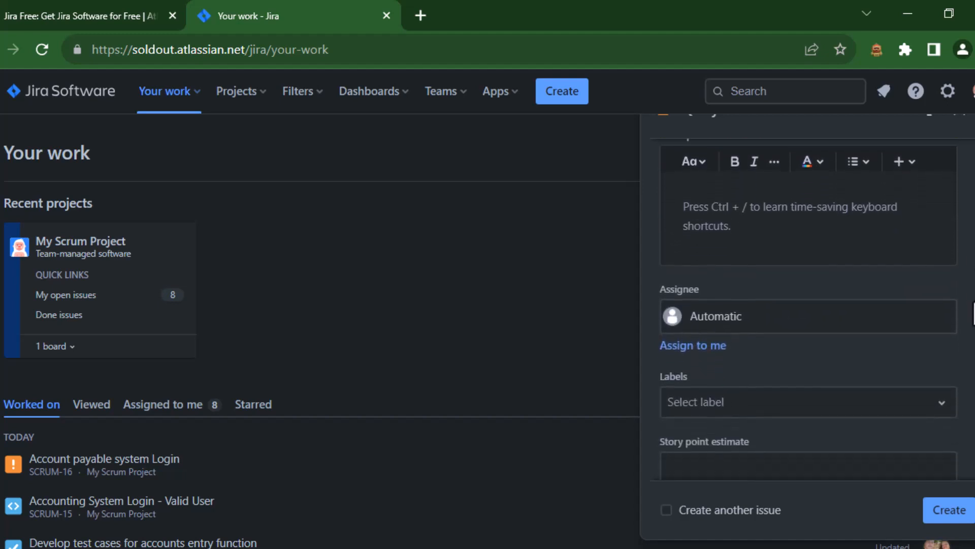
scroll(973, 311, "down", 1)
scroll(973, 325, "down", 2)
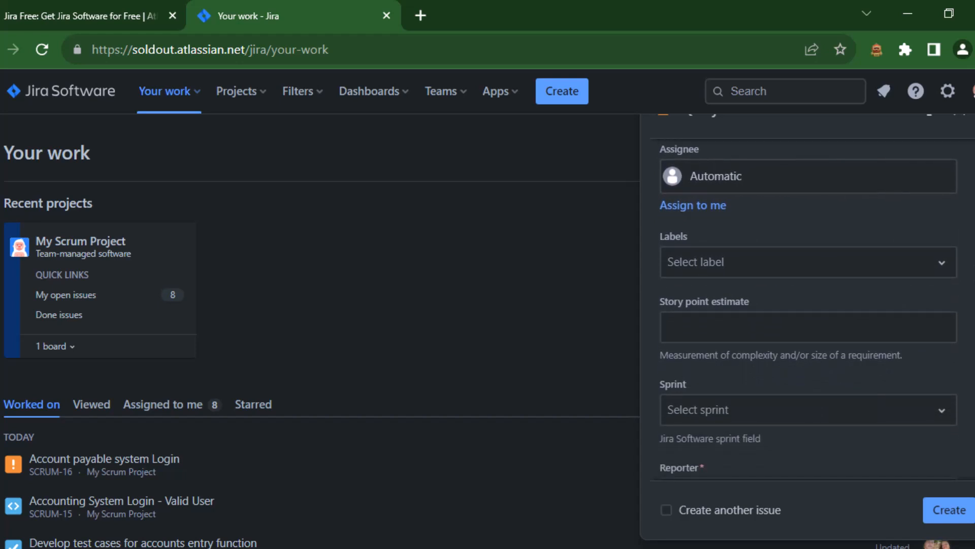
scroll(973, 325, "down", 1)
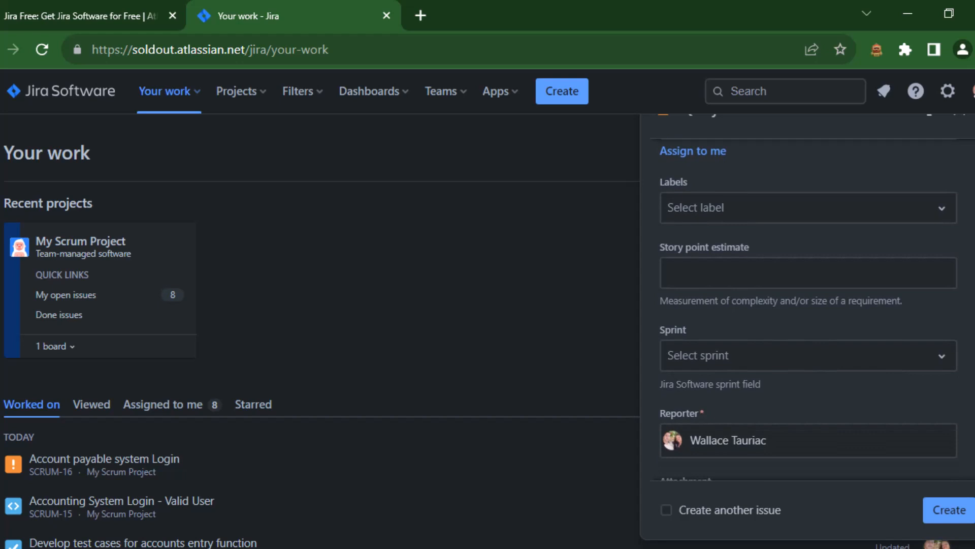
scroll(974, 325, "down", 2)
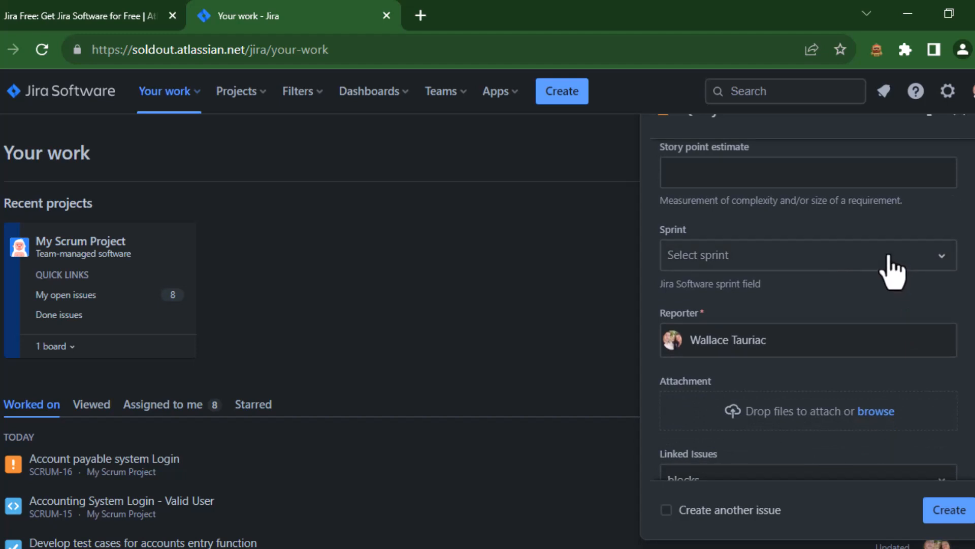
left_click(942, 257)
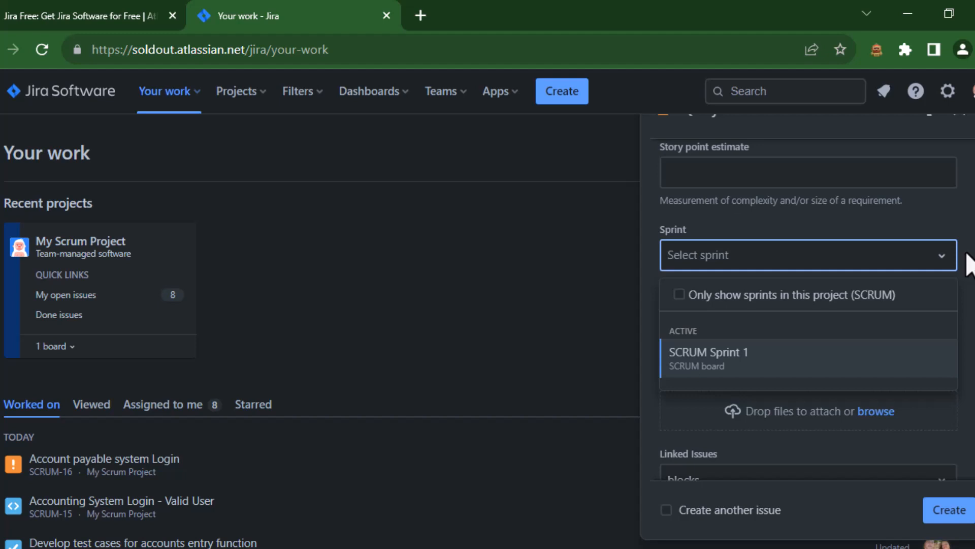
scroll(967, 261, "down", 2)
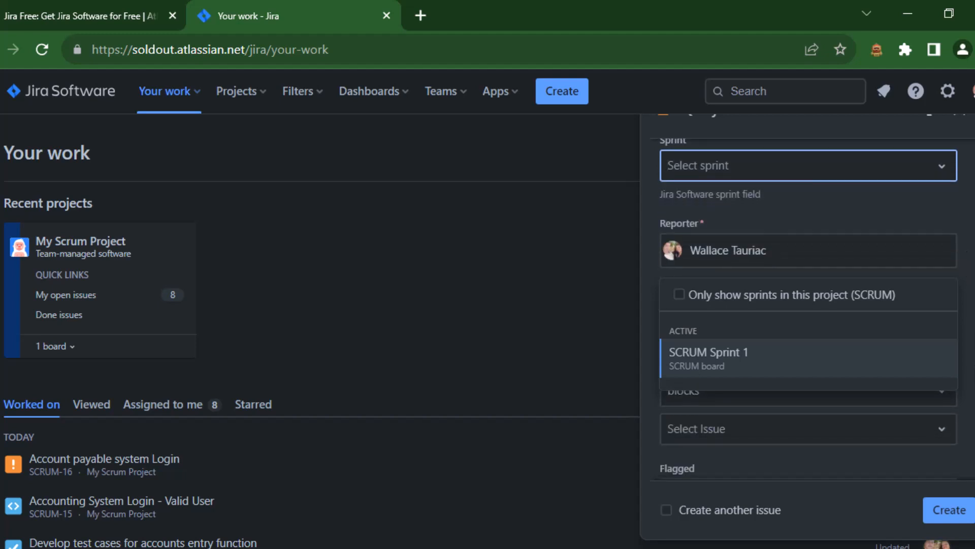
left_click_drag(974, 254, 974, 226)
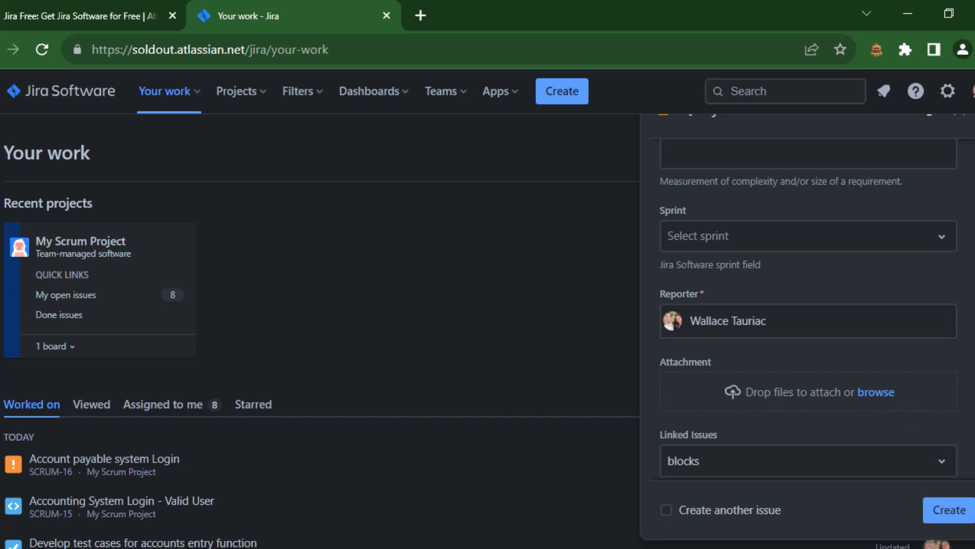
scroll(808, 308, "up", 10)
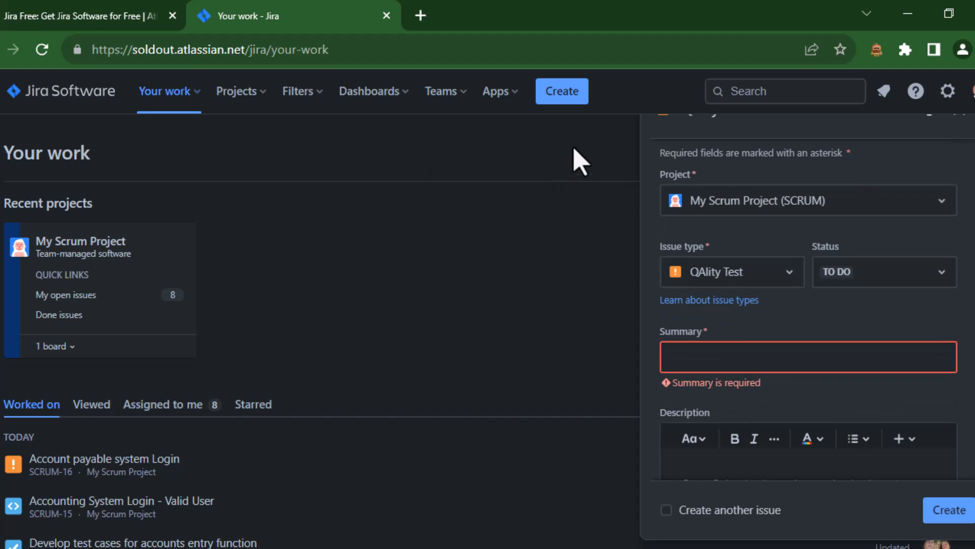
left_click(562, 93)
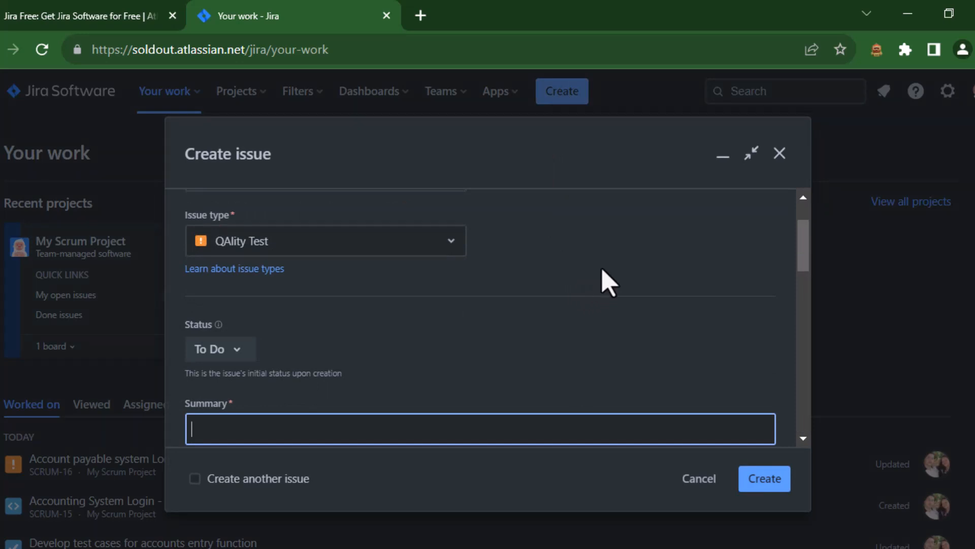
left_click(699, 480)
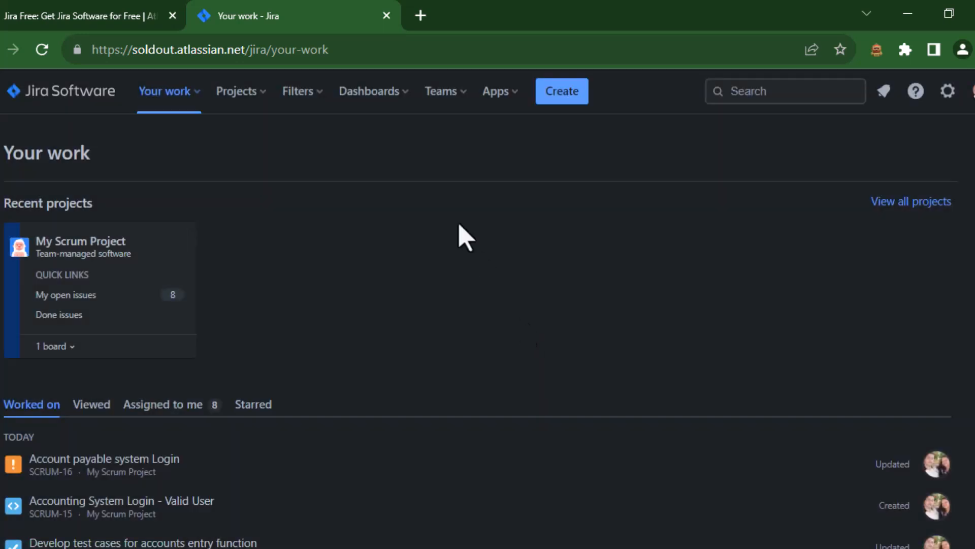
Step: Open the dt team's page to view its members and activity, and return to Your work
left_click(441, 95)
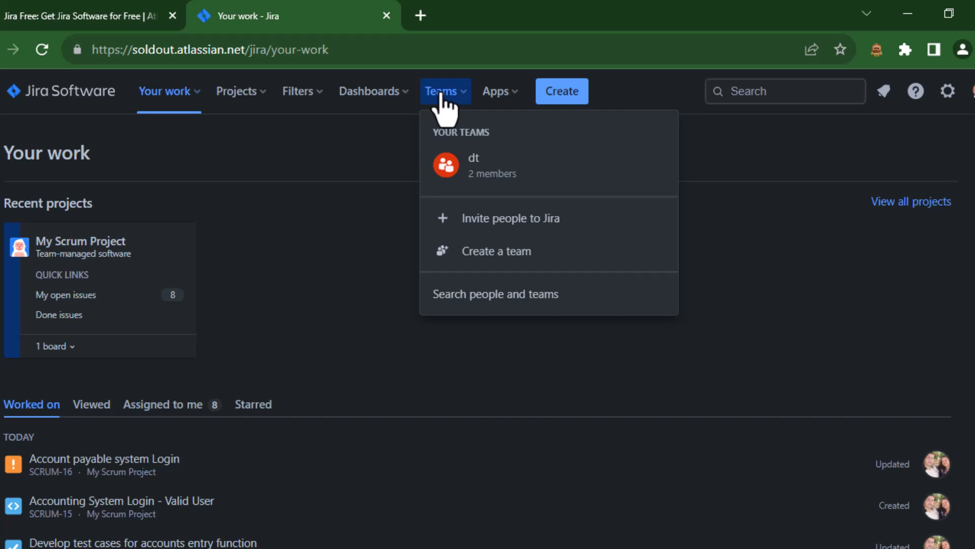
left_click(479, 167)
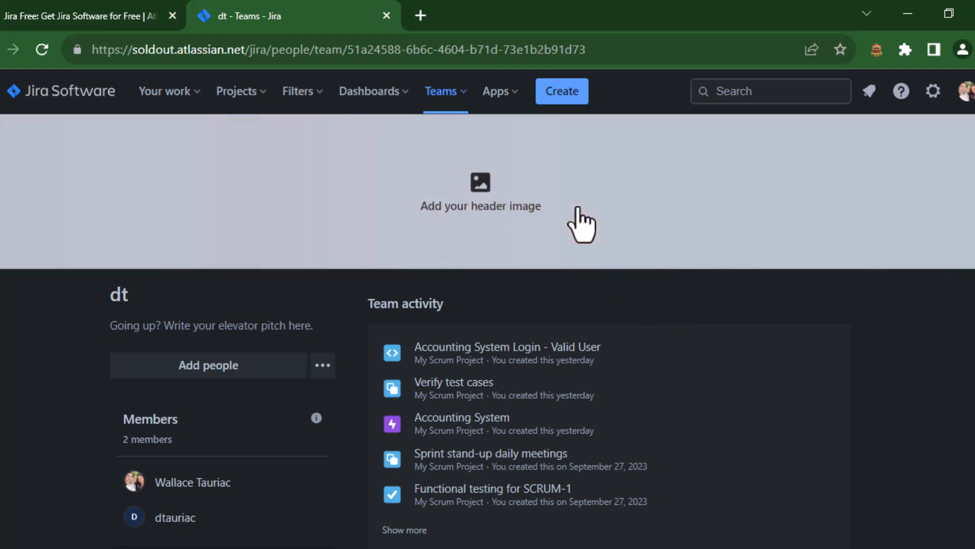
left_click(432, 94)
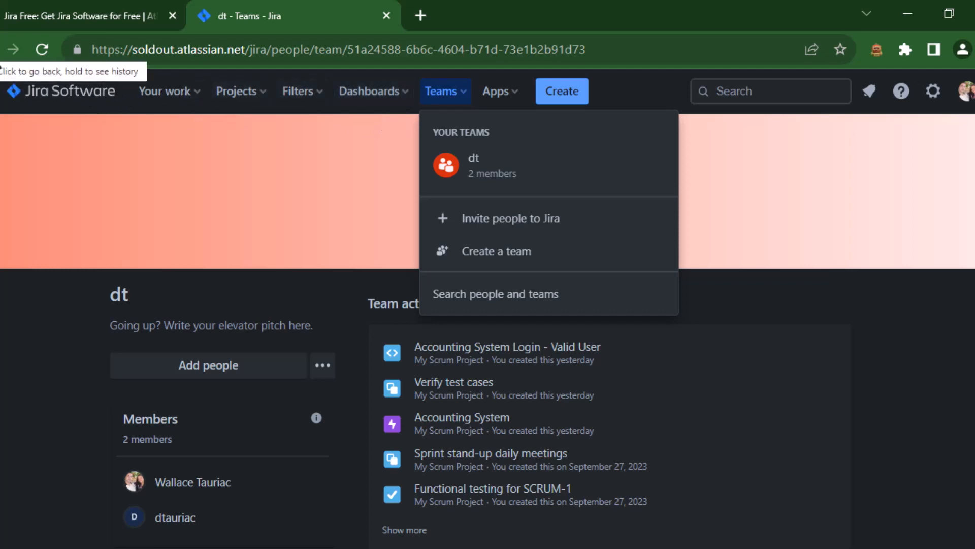
left_click(13, 49)
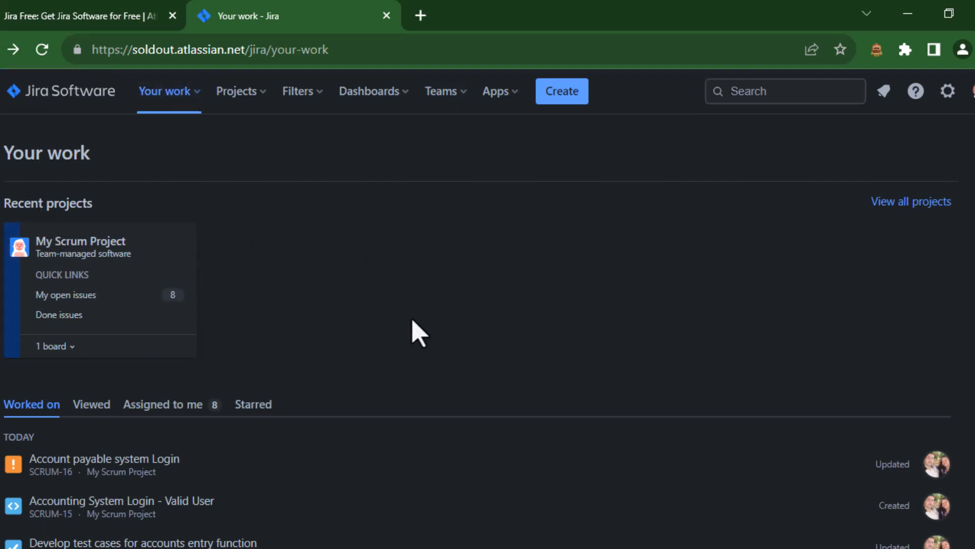
Step: Open the starred Progress Report dashboard to view its watched issues
left_click(370, 94)
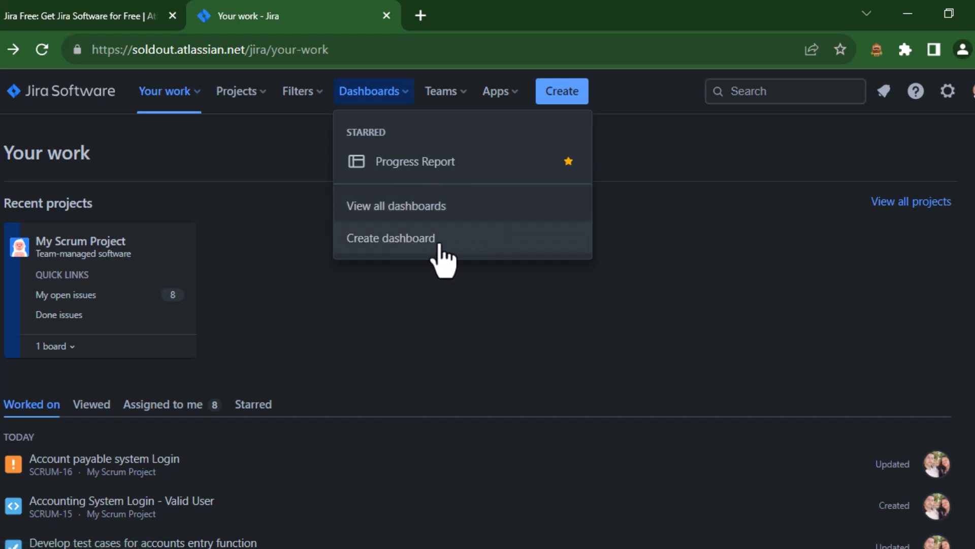
left_click(434, 170)
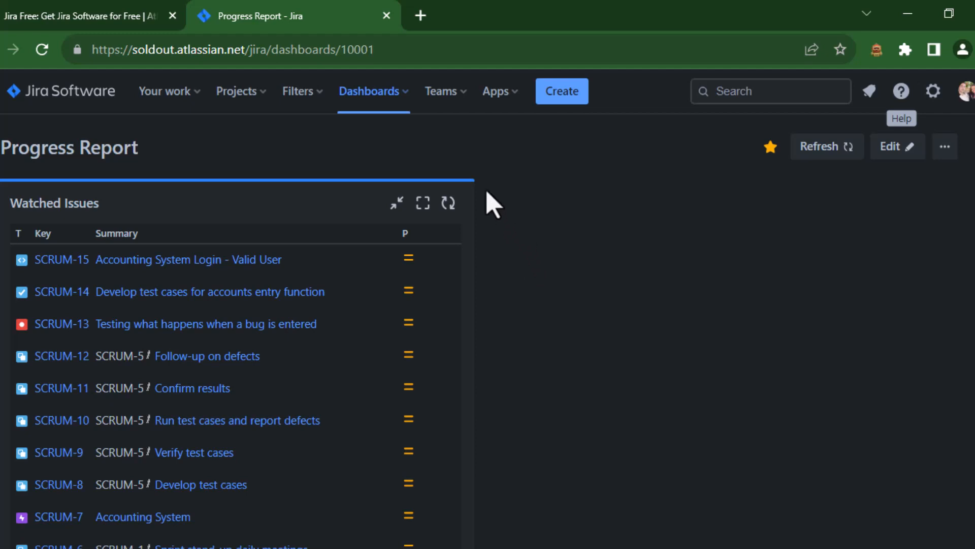
Step: Open My Scrum Project's sprint board and scroll through the issues grouped by assignee
left_click(242, 95)
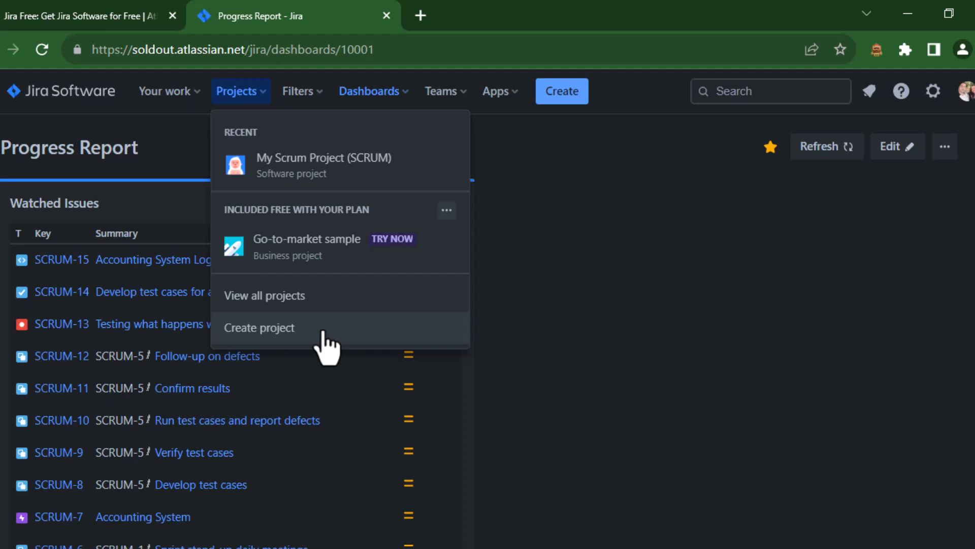
left_click(296, 174)
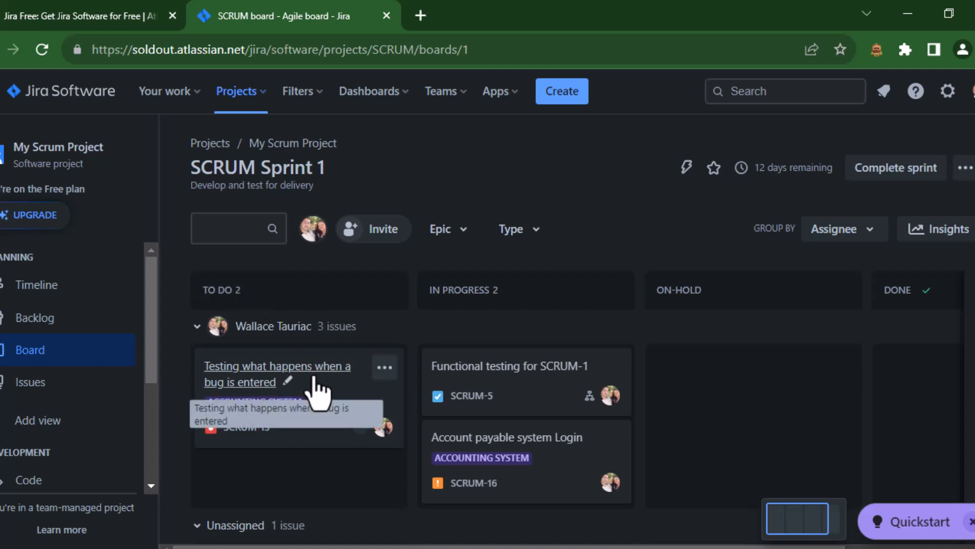
scroll(318, 390, "down", 2)
scroll(316, 388, "down", 1)
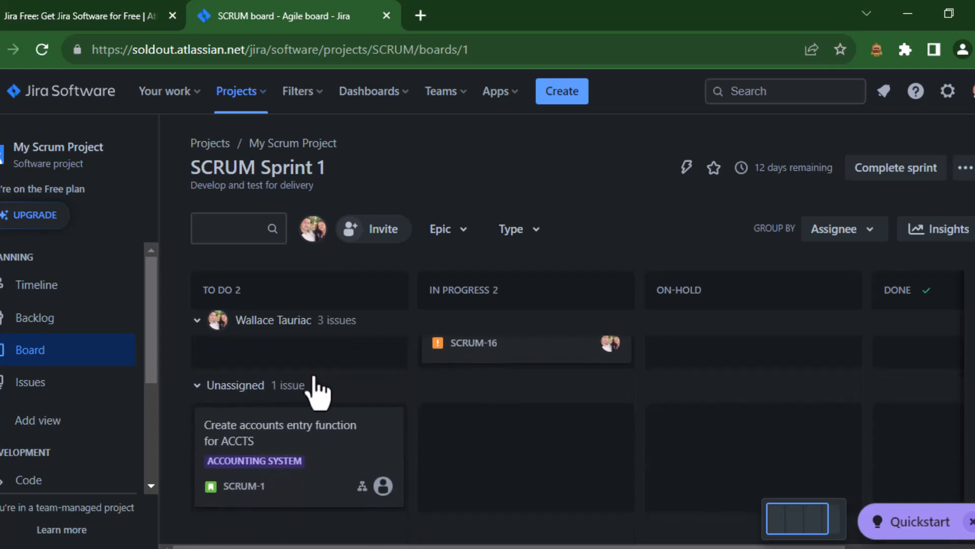
Step: Move the Account payable system Login card to ON-HOLD and back to IN PROGRESS on the sprint board
scroll(318, 392, "up", 3)
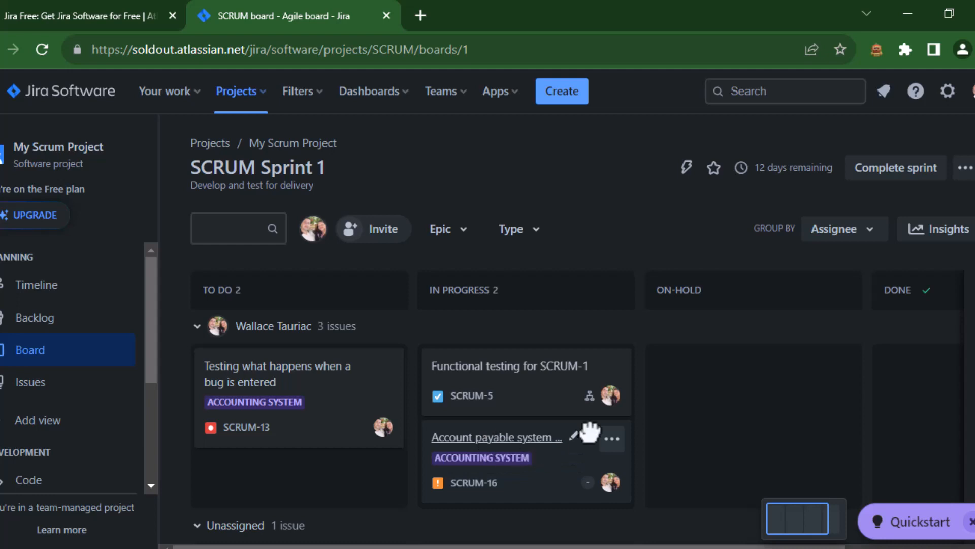
left_click_drag(583, 433, 722, 365)
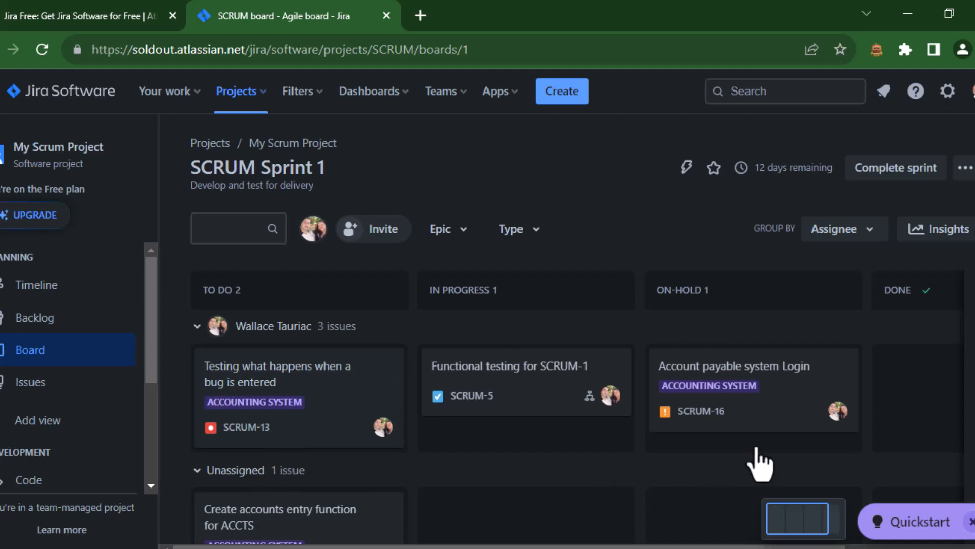
left_click_drag(781, 406, 551, 479)
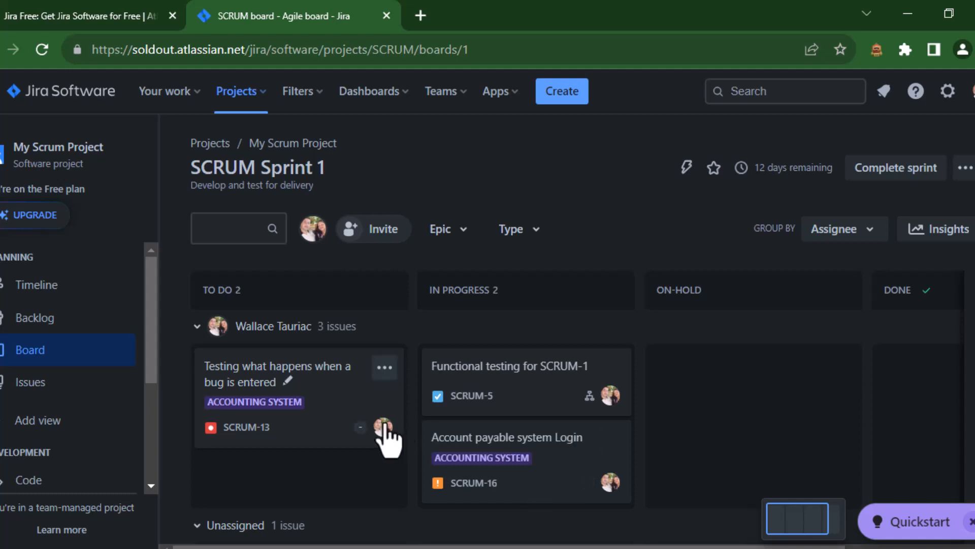
Step: Open the project's backlog and review the sprint and backlog issue lists
left_click(33, 321)
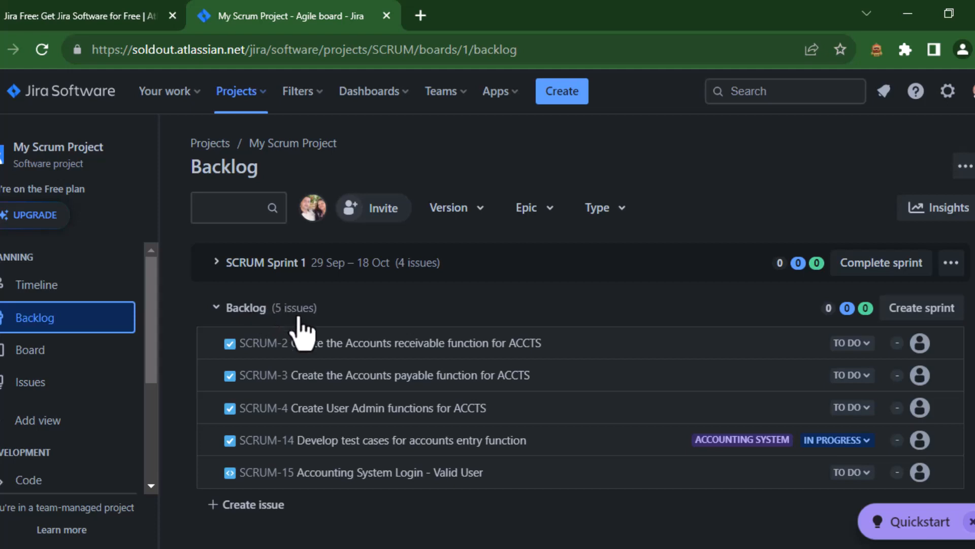
scroll(289, 319, "down", 1)
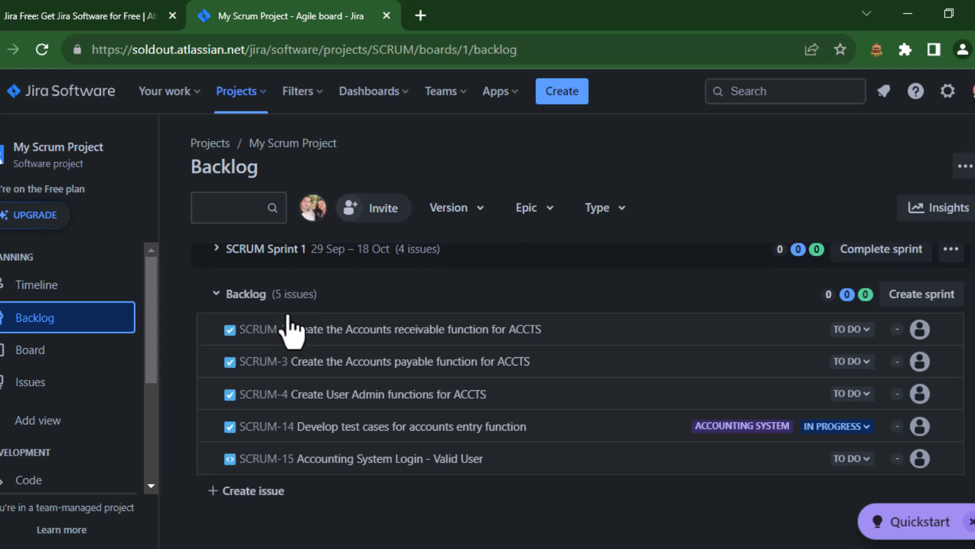
scroll(289, 327, "up", 1)
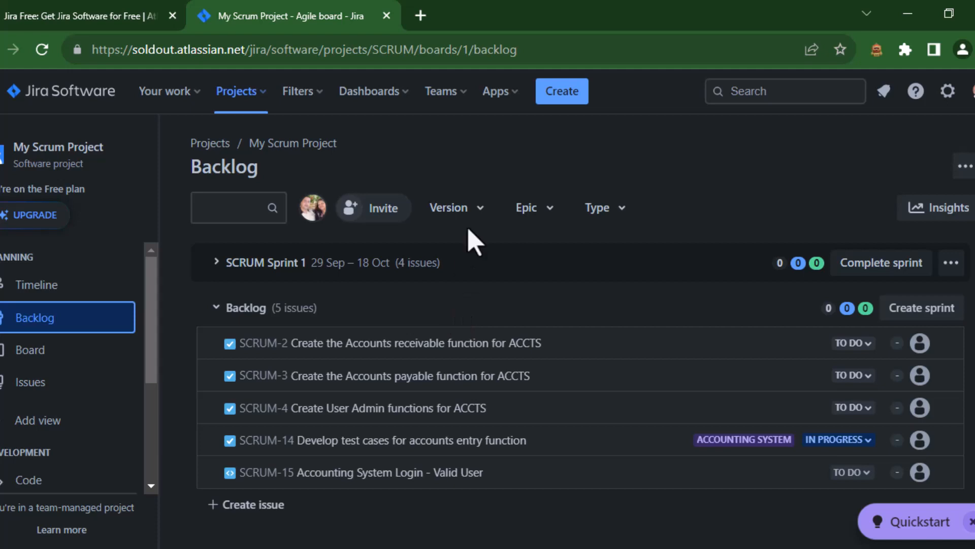
Step: Open the Apps menu to view your apps and the recommended marketplace apps
left_click(500, 92)
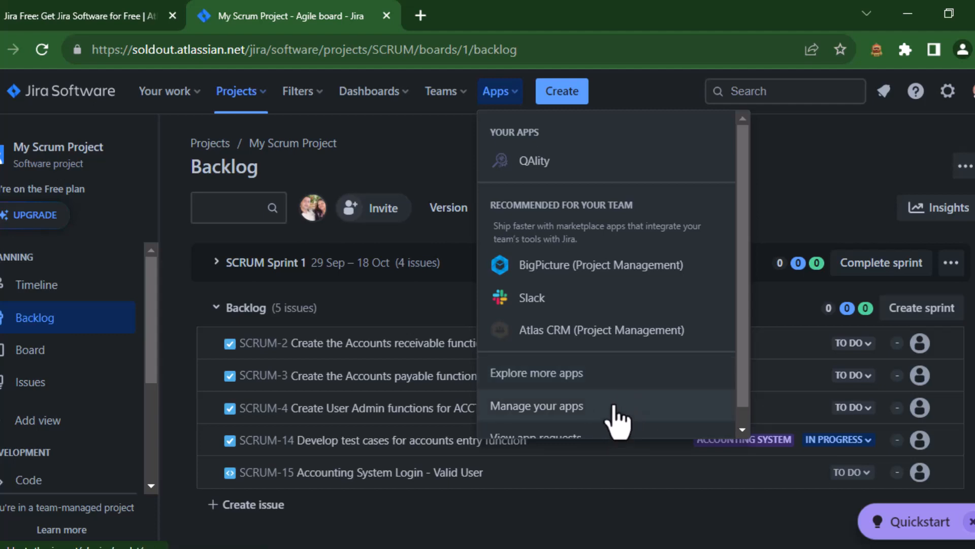
scroll(616, 420, "down", 1)
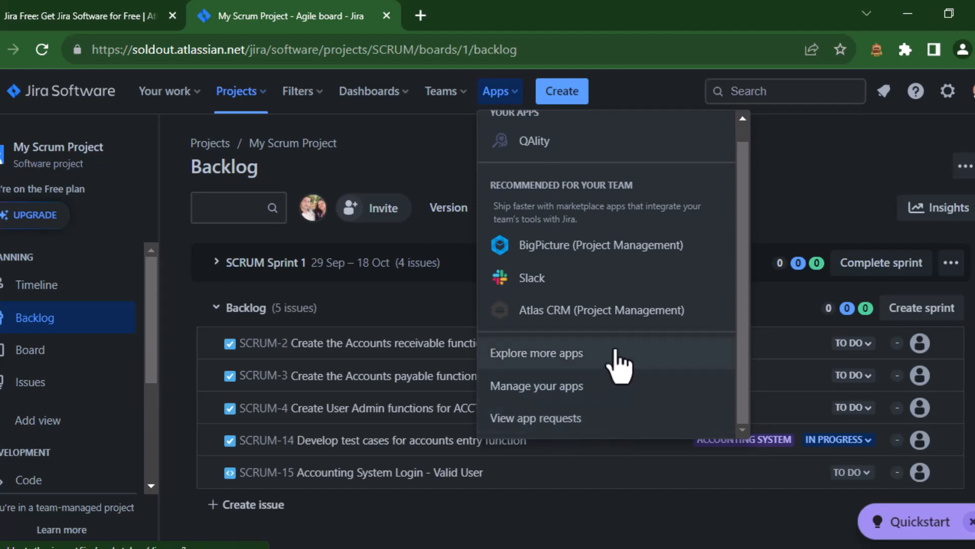
scroll(617, 363, "up", 1)
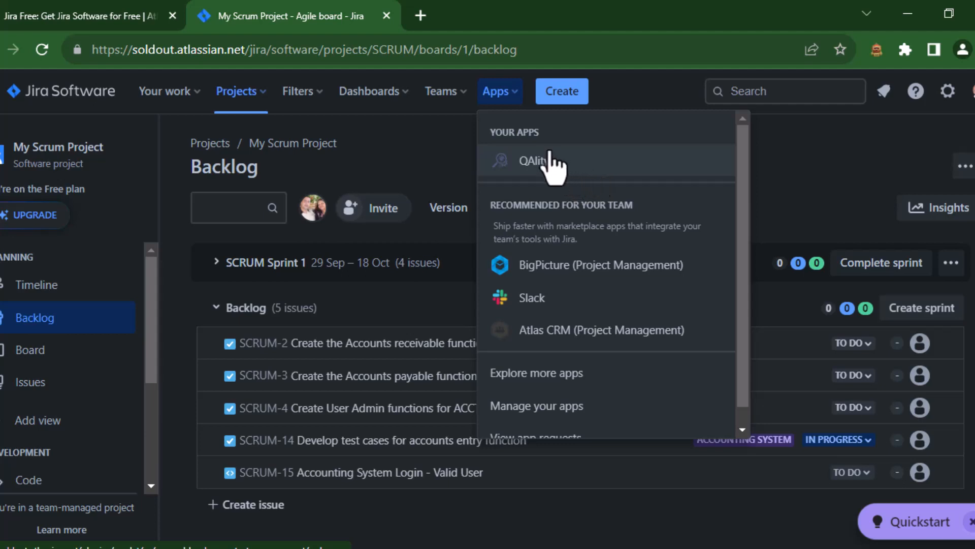
Step: Browse the issues assigned to you in the Your work menu and go to the Your Work page
left_click(173, 94)
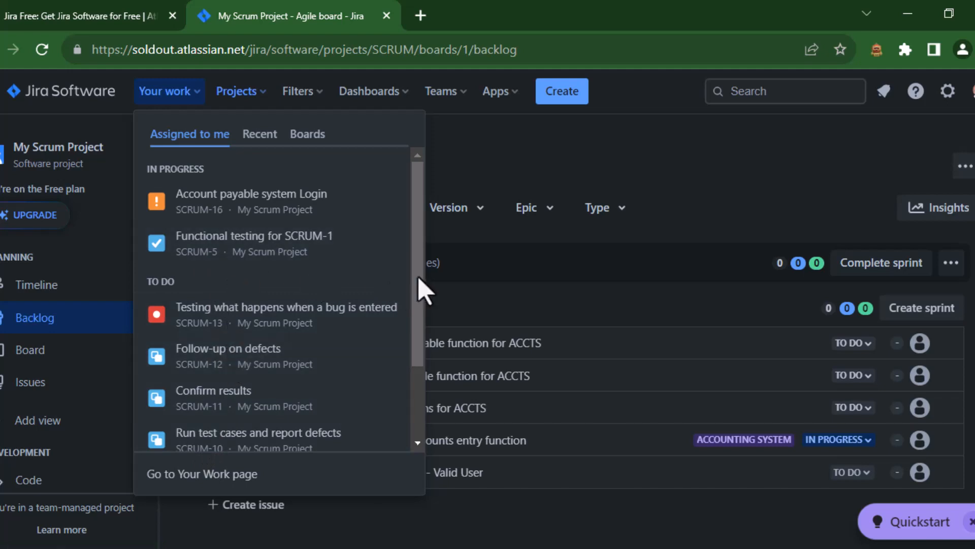
left_click_drag(418, 282, 413, 378)
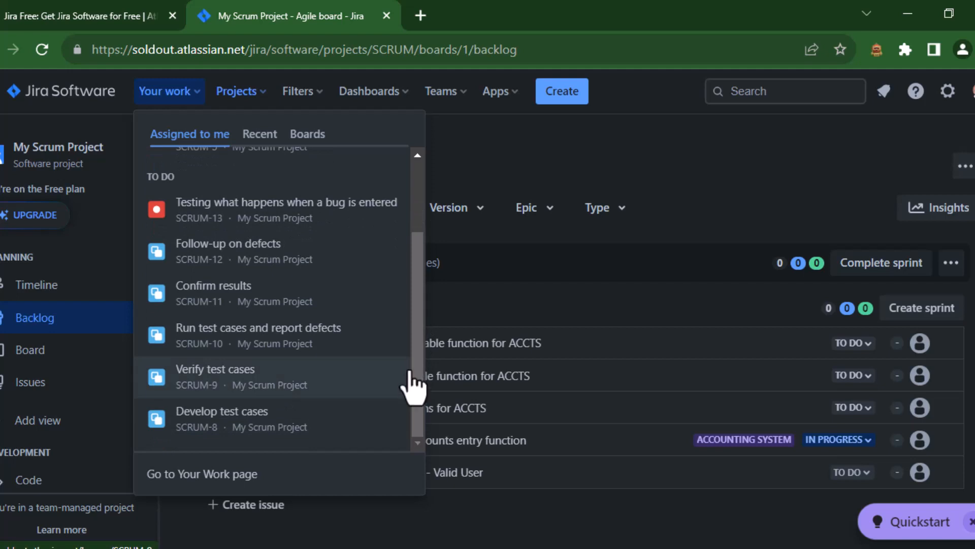
left_click_drag(418, 343, 406, 269)
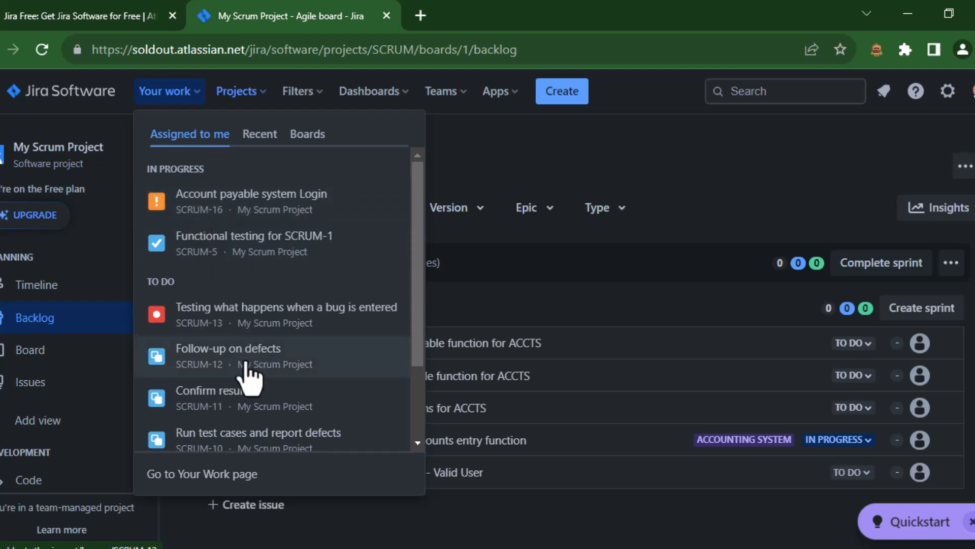
scroll(246, 364, "down", 2)
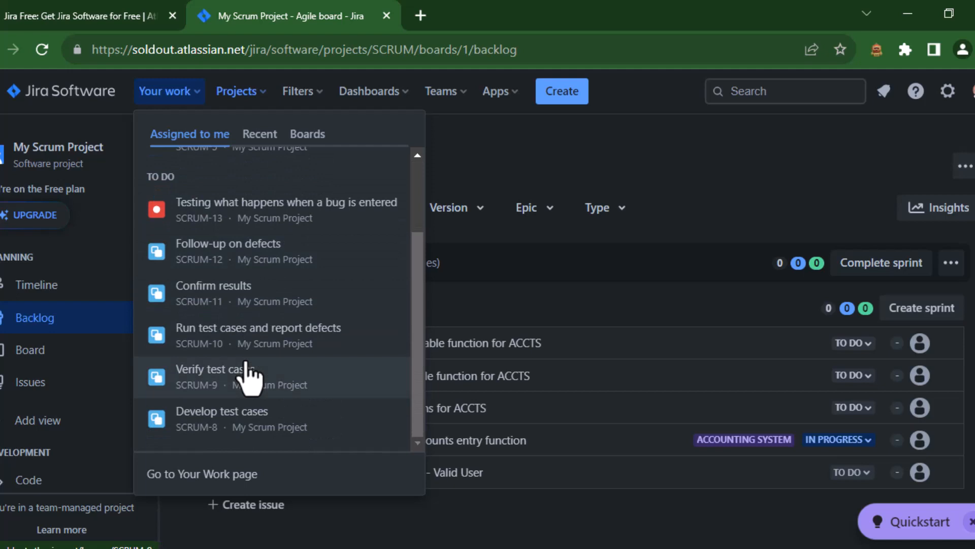
scroll(285, 383, "up", 2)
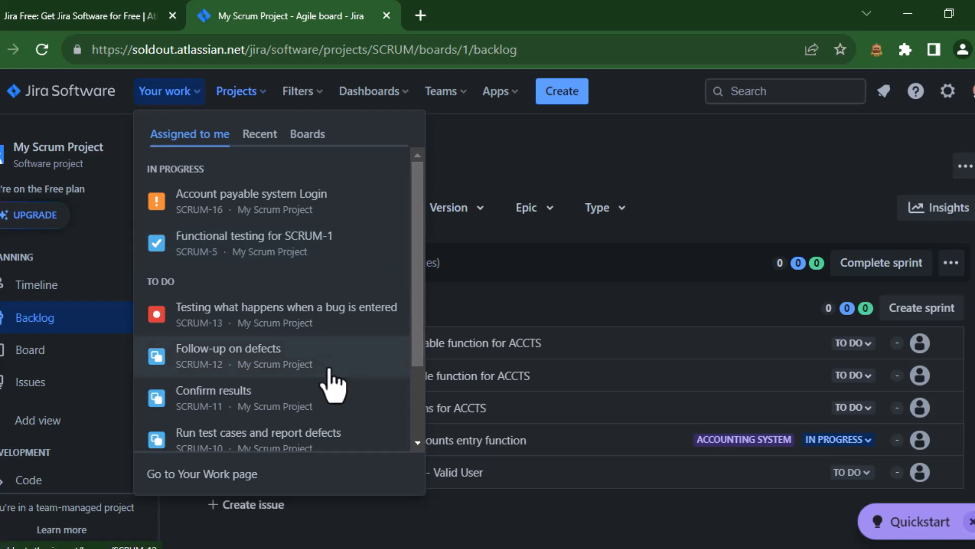
left_click(250, 482)
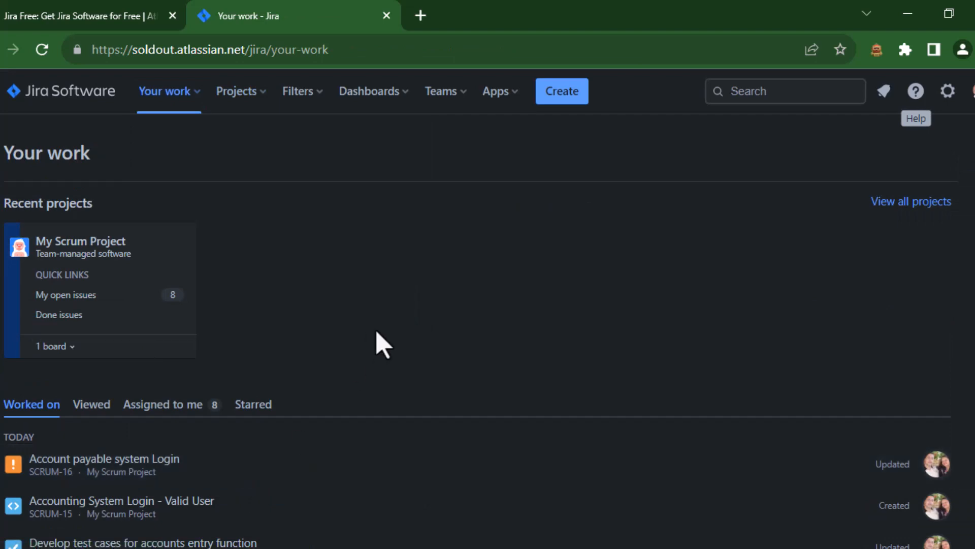
Step: Open the Account payable system Login issue from the Worked on list
scroll(376, 335, "down", 2)
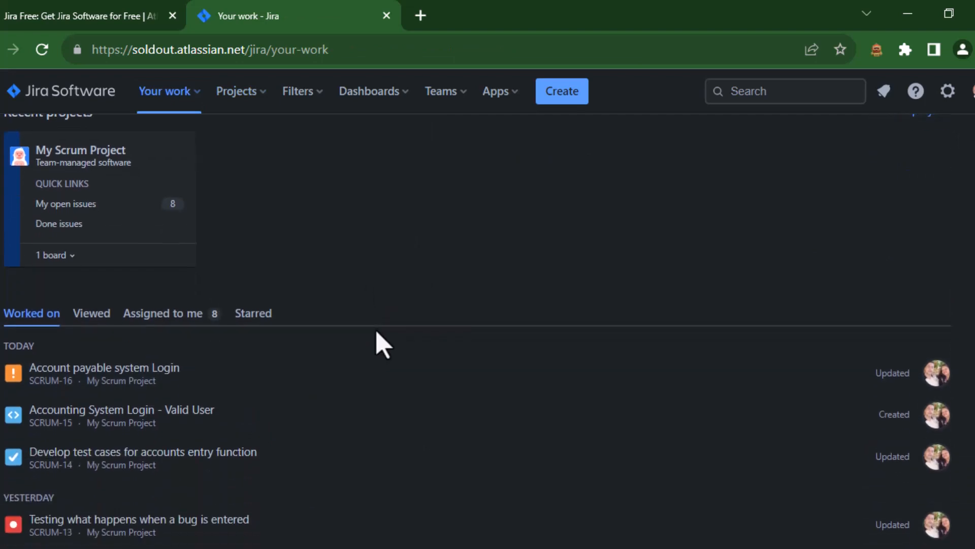
scroll(376, 337, "down", 2)
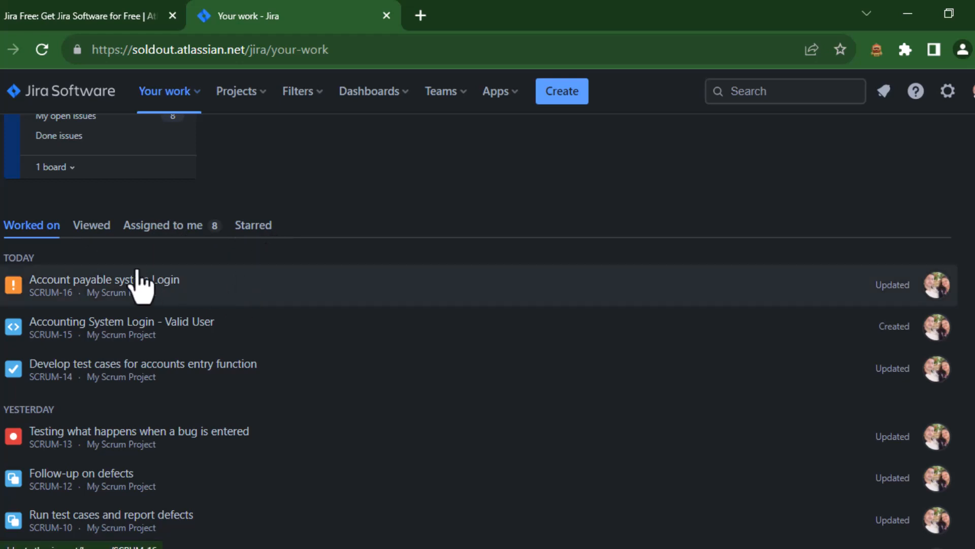
left_click(85, 297)
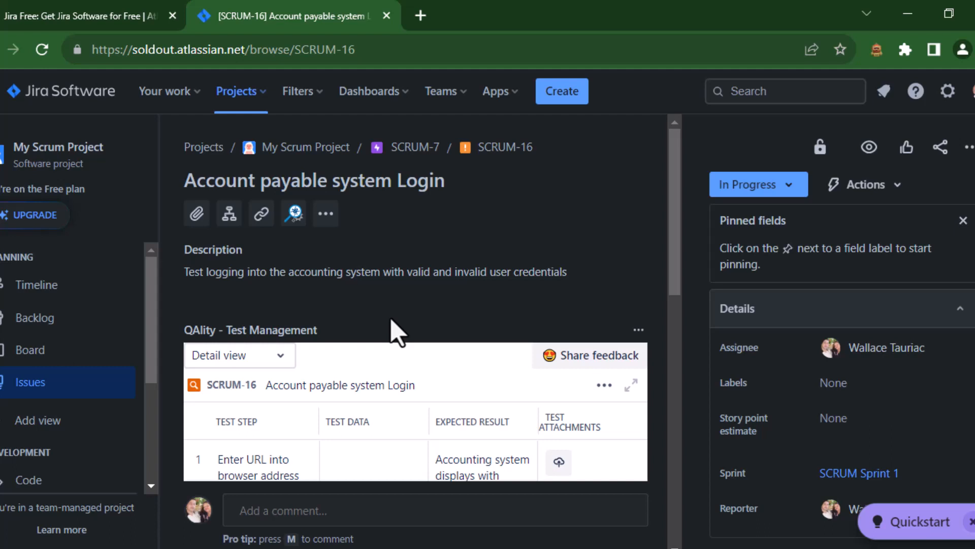
Step: Scroll through the issue's QAlity test management steps and expected results
scroll(391, 319, "down", 3)
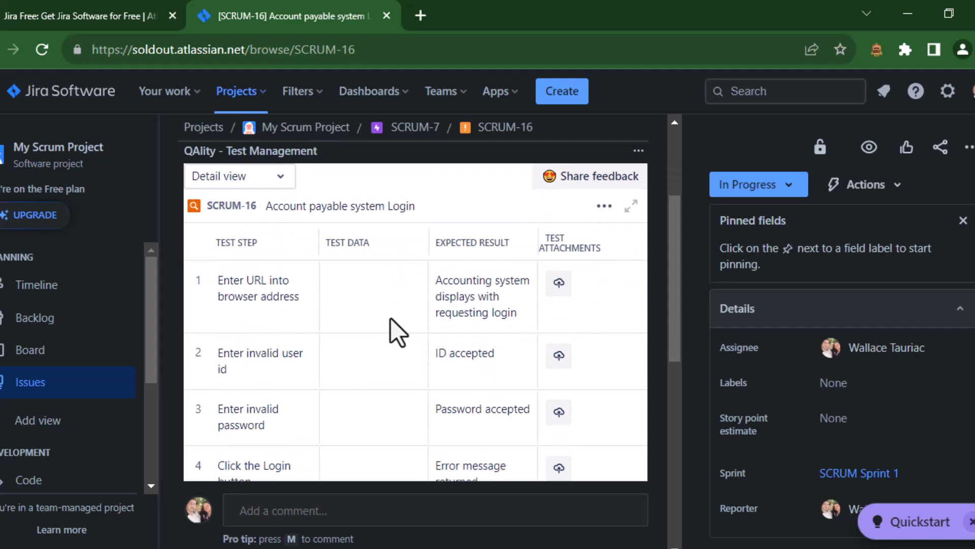
scroll(391, 319, "down", 4)
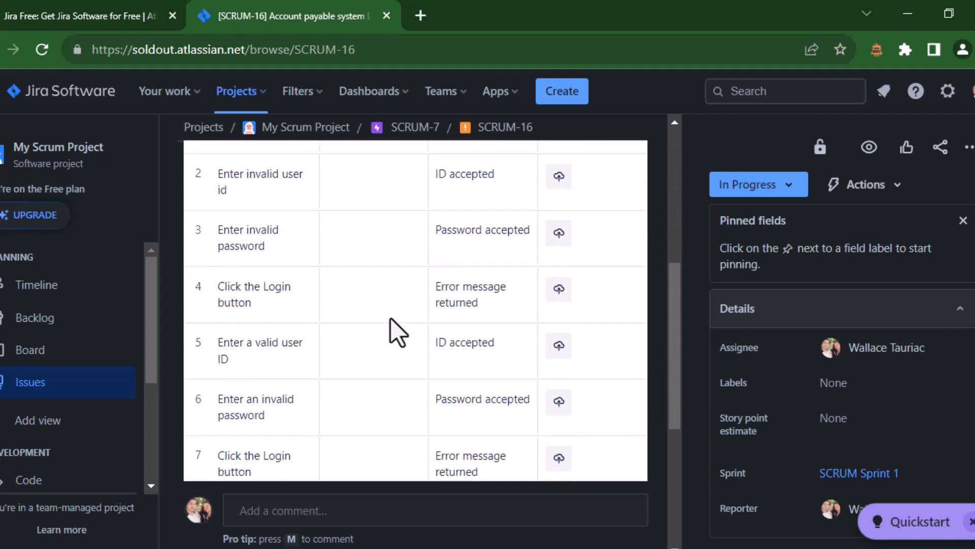
scroll(391, 319, "down", 1)
scroll(391, 319, "down", 2)
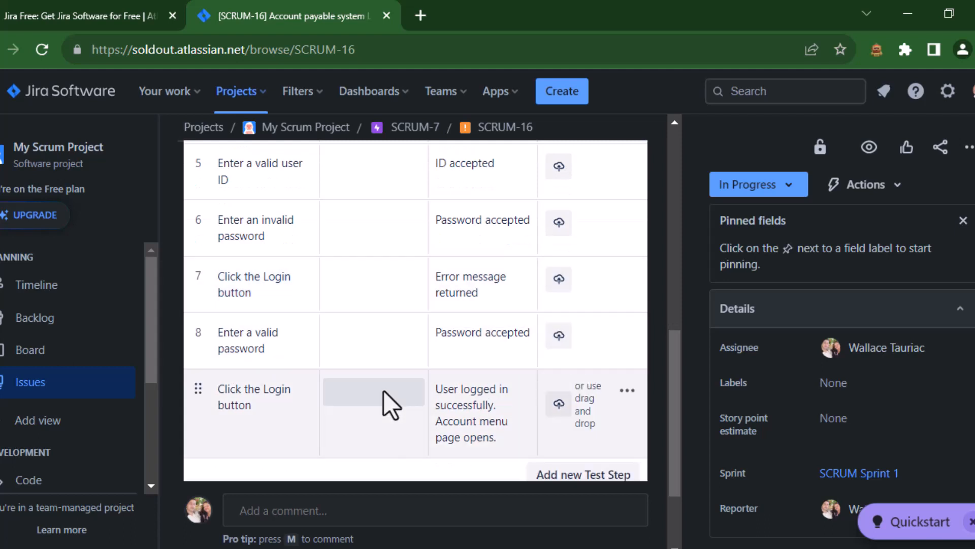
scroll(382, 275, "up", 1)
scroll(382, 274, "up", 5)
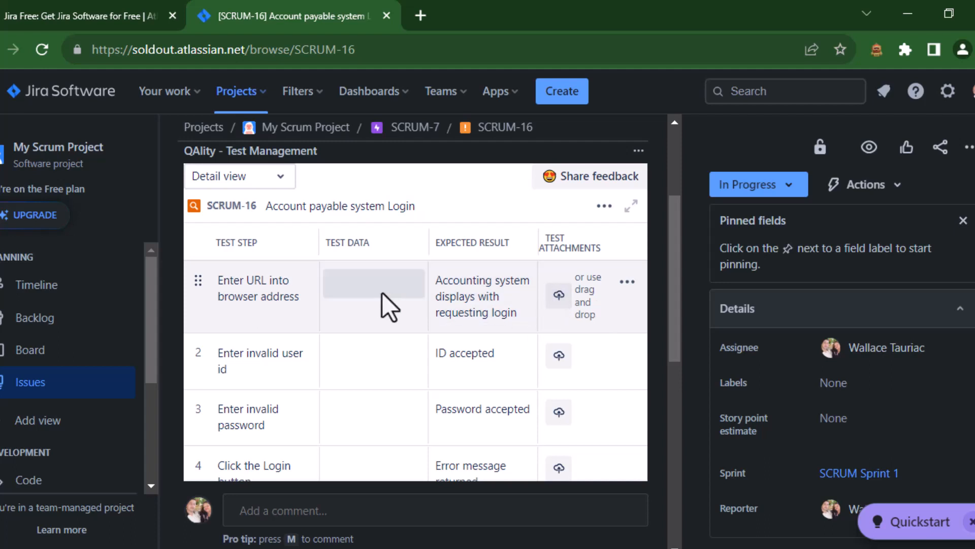
scroll(366, 296, "down", 3)
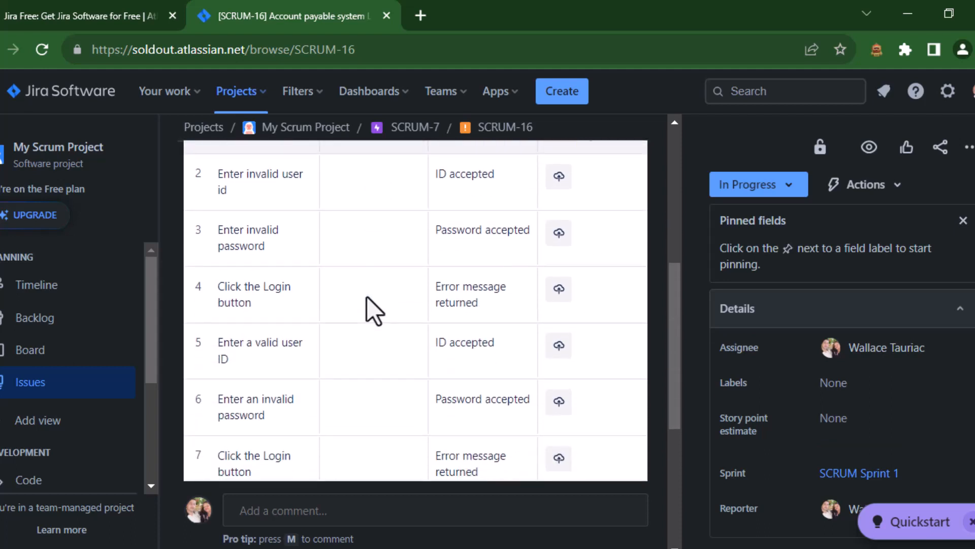
scroll(367, 297, "down", 3)
scroll(367, 298, "down", 2)
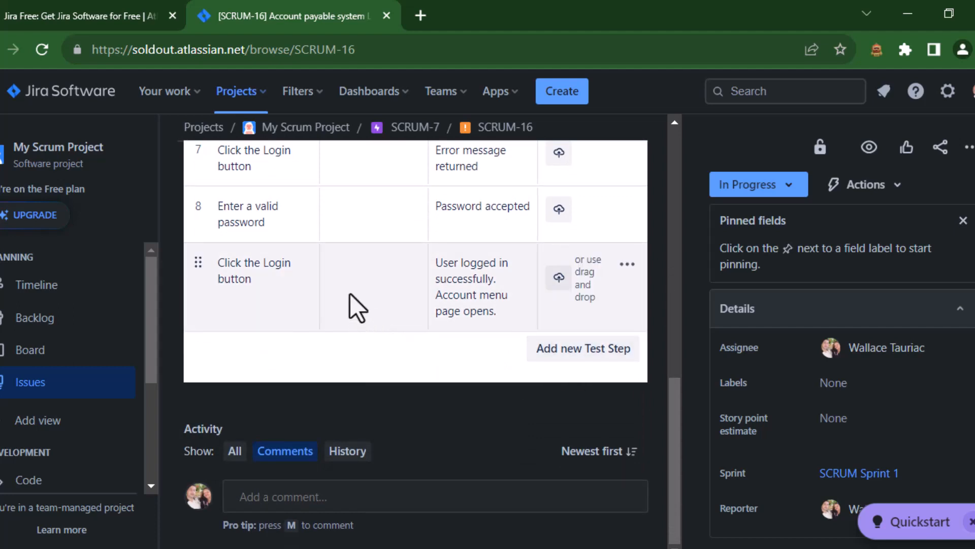
scroll(350, 294, "up", 8)
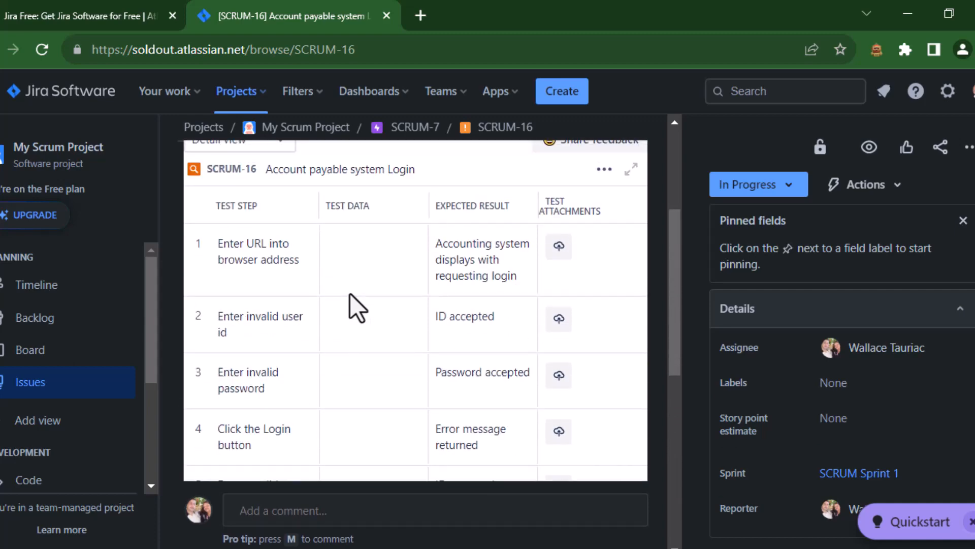
scroll(350, 294, "up", 4)
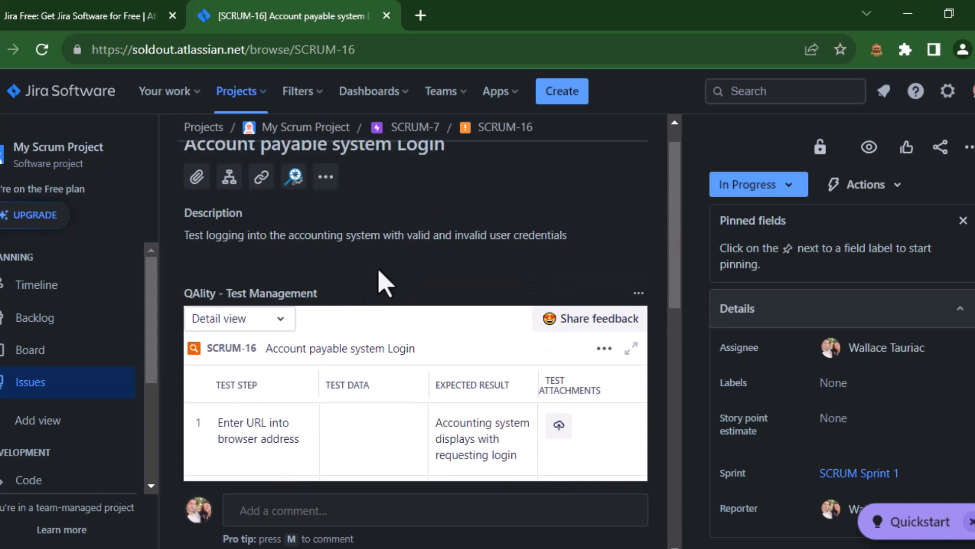
Step: Open the QAlity panel's actions menu, dismiss it without hiding the panel, and view the issue's details
left_click(639, 295)
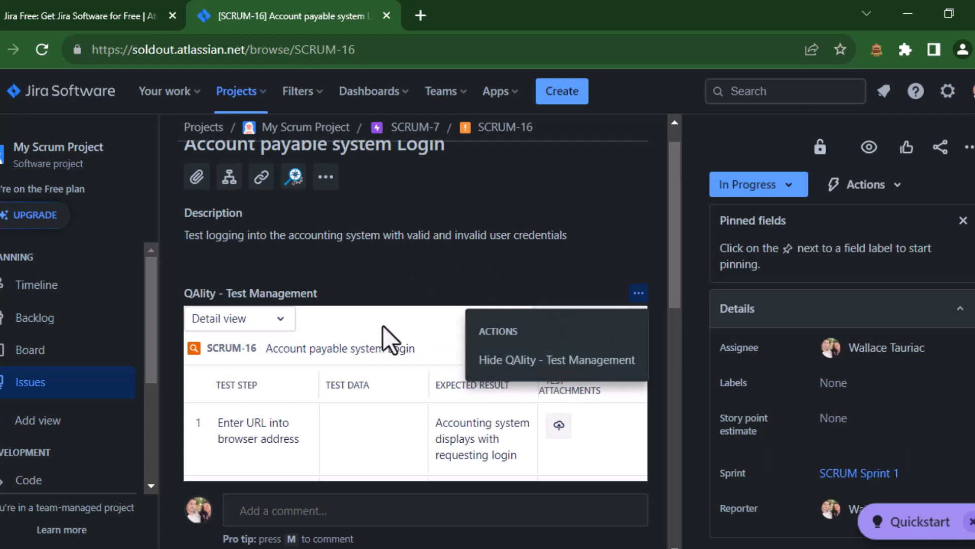
scroll(478, 219, "up", 1)
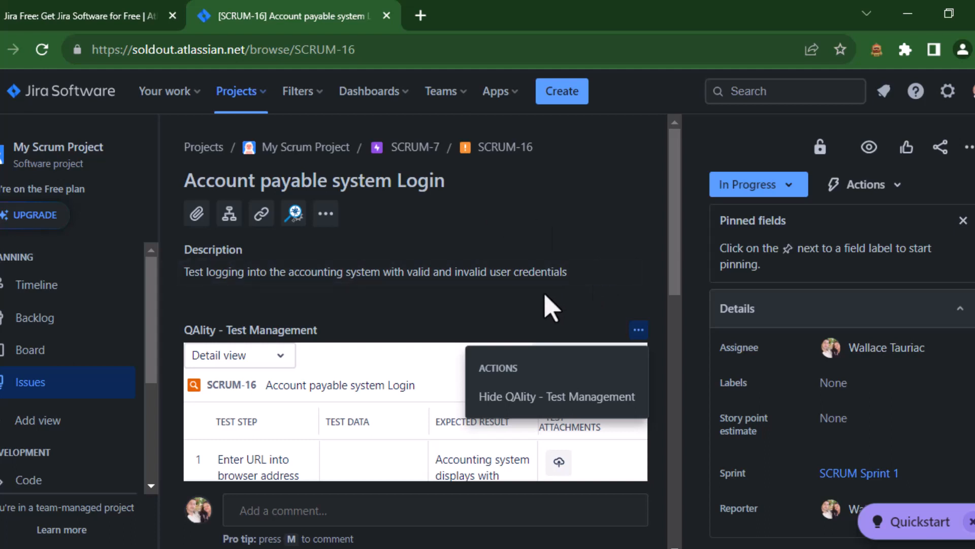
left_click(551, 307)
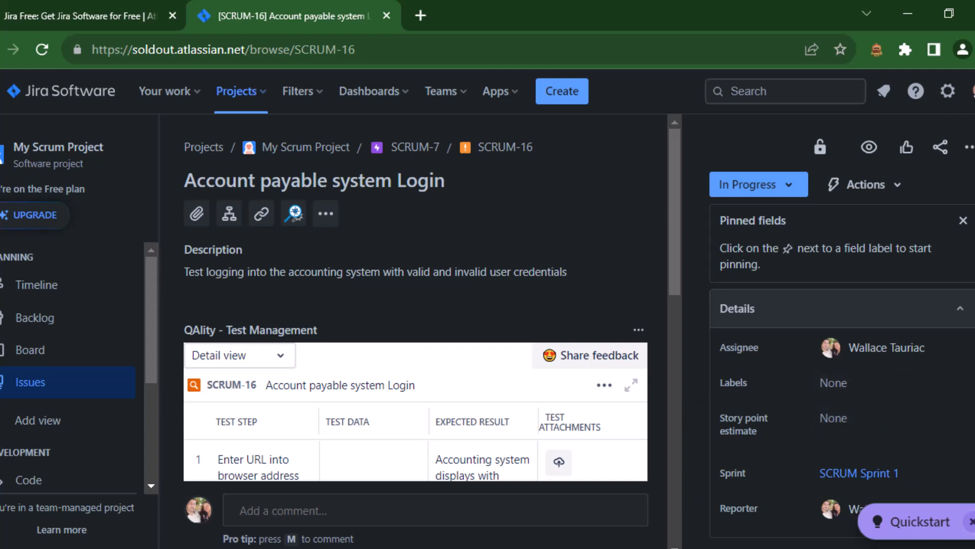
scroll(833, 330, "down", 2)
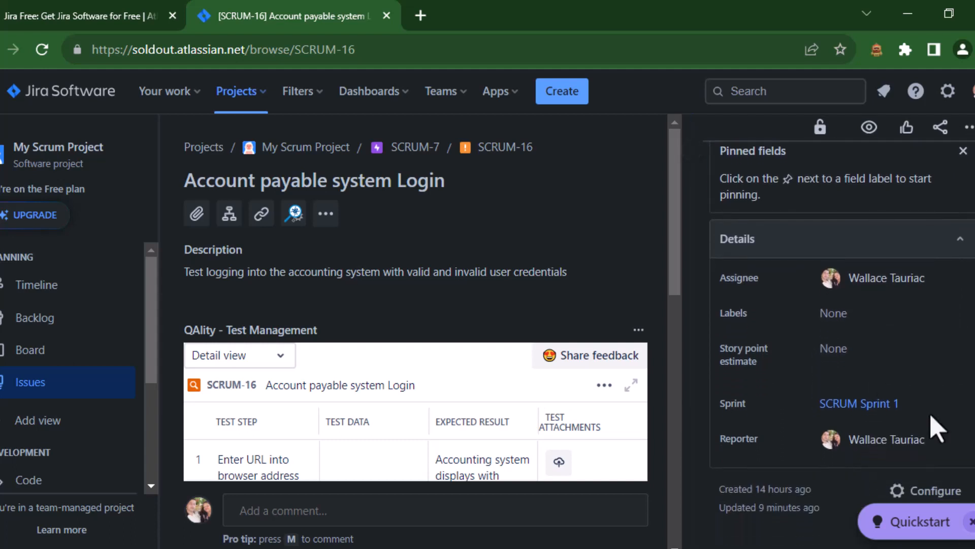